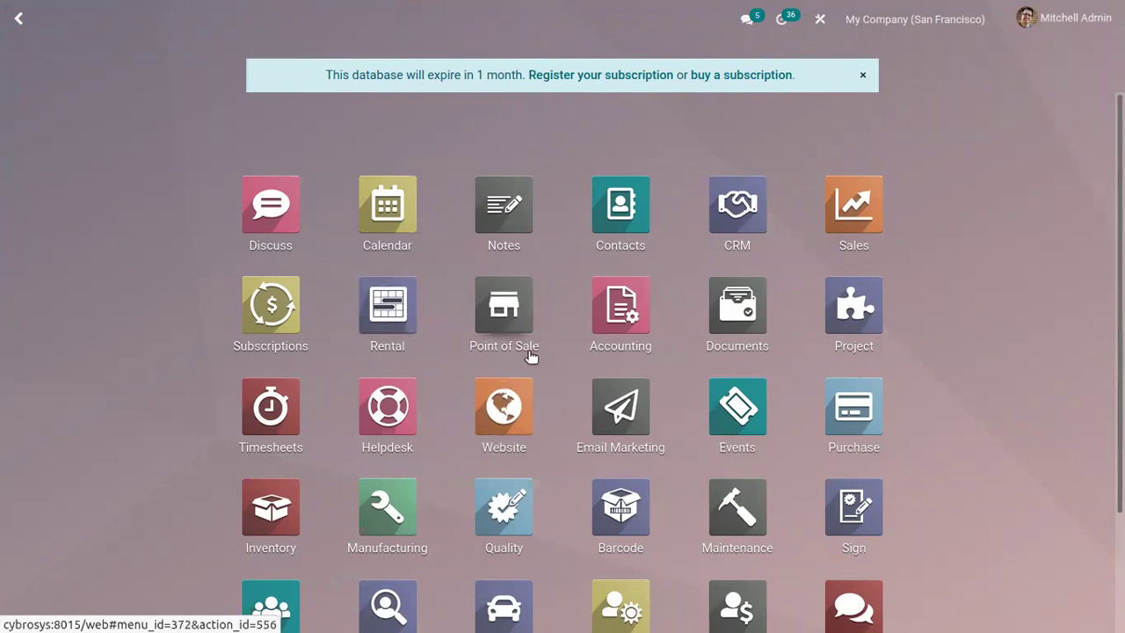
# Open the Sales app from the home screen to list the quotations
pyautogui.click(855, 186)
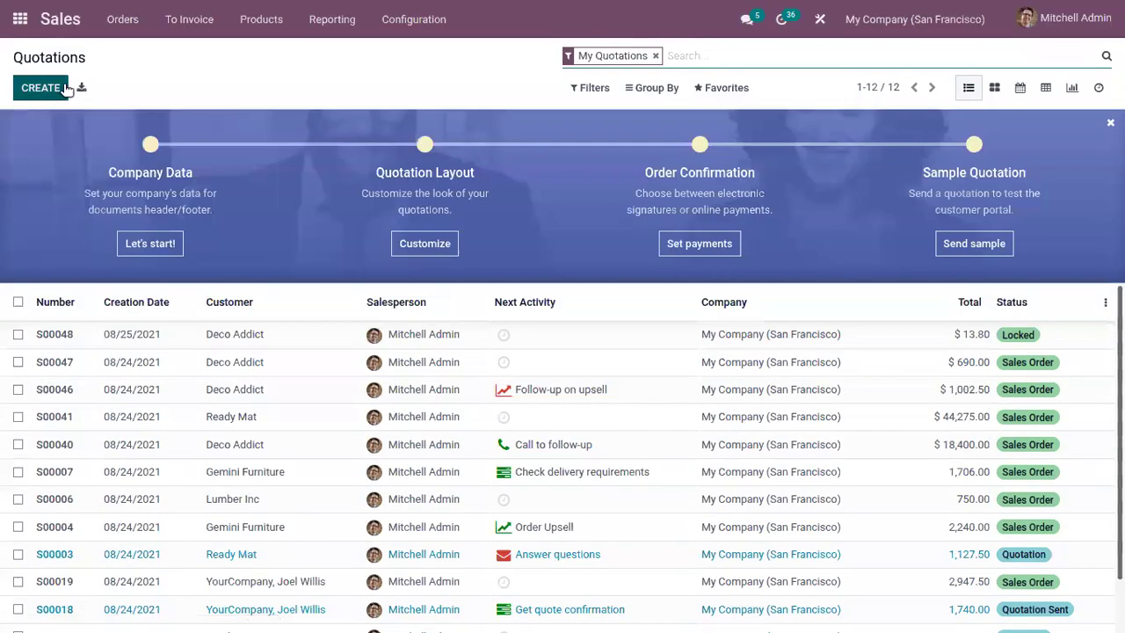
# Start a new quotation for Deco Addict with a Large Meeting Table line
pyautogui.click(60, 88)
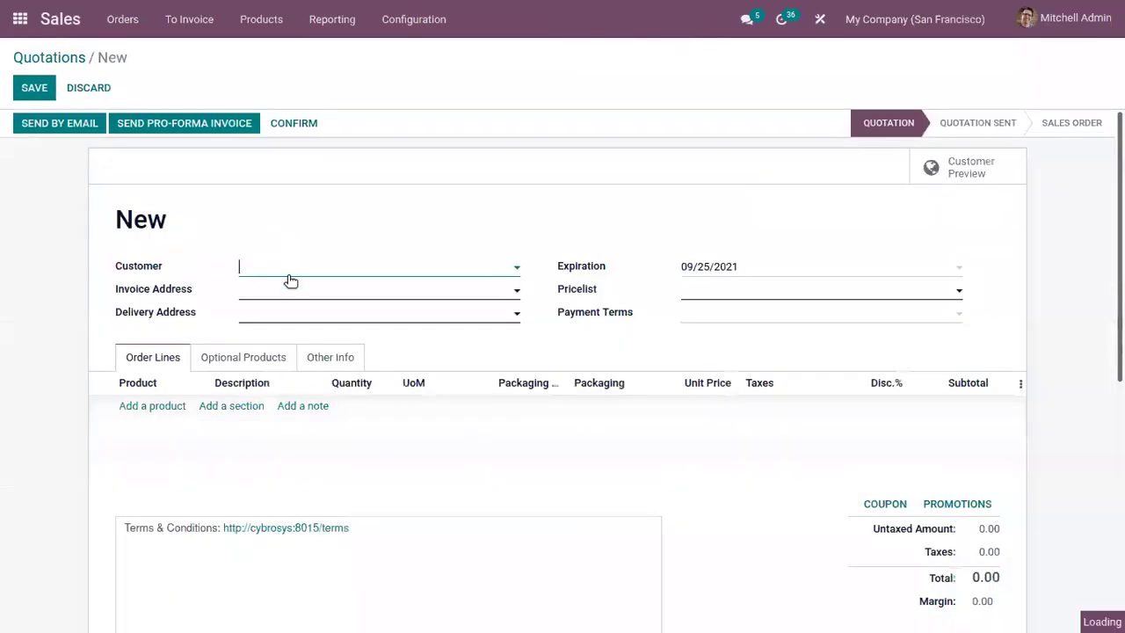
pyautogui.click(286, 266)
pyautogui.click(309, 300)
pyautogui.click(156, 452)
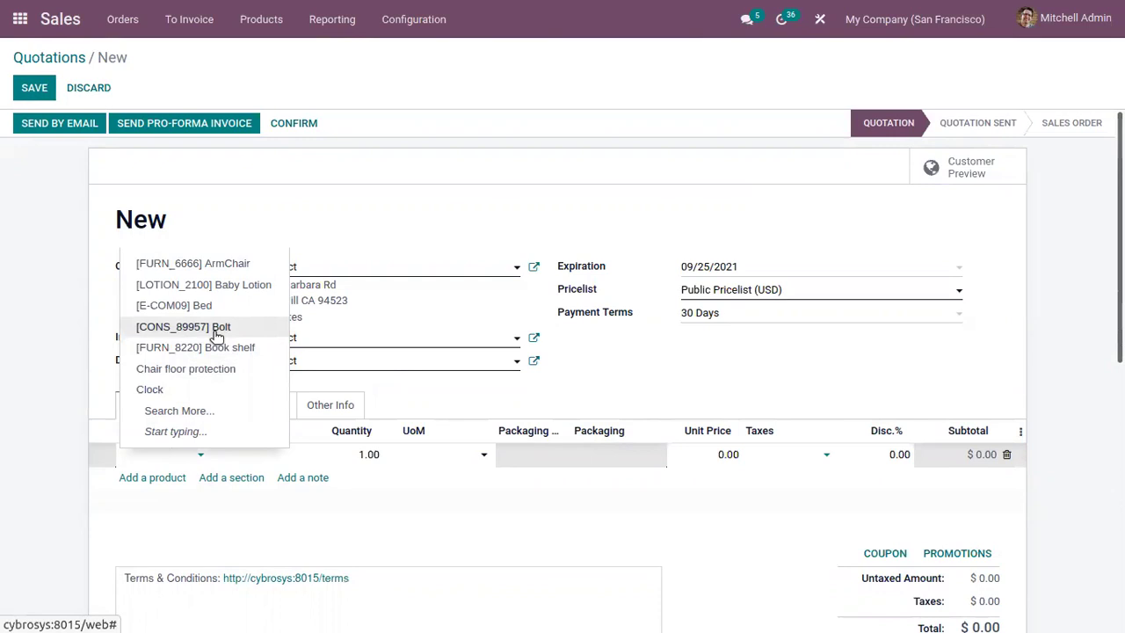
pyautogui.write('lar')
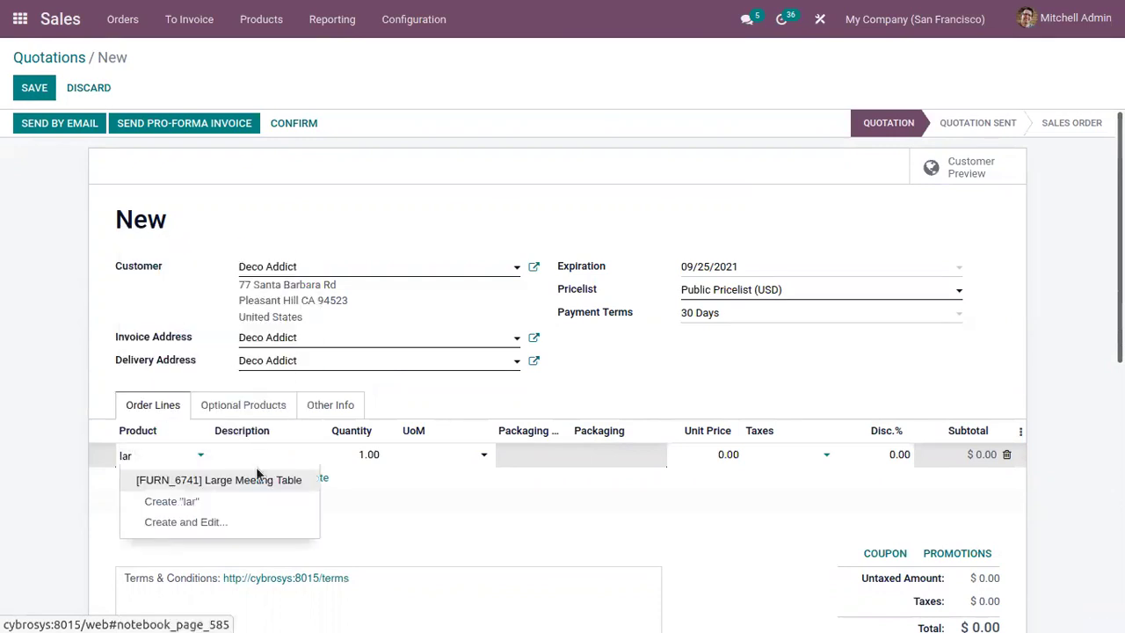
pyautogui.click(260, 485)
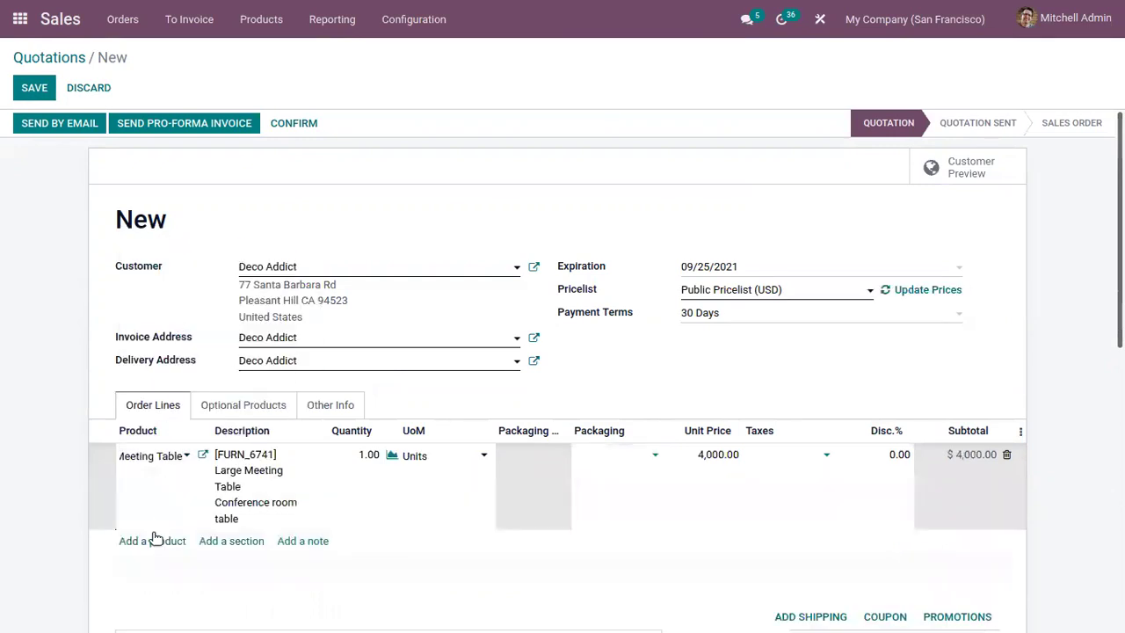
# Add an Office Chair line with quantity 10
pyautogui.click(157, 540)
pyautogui.write('ch')
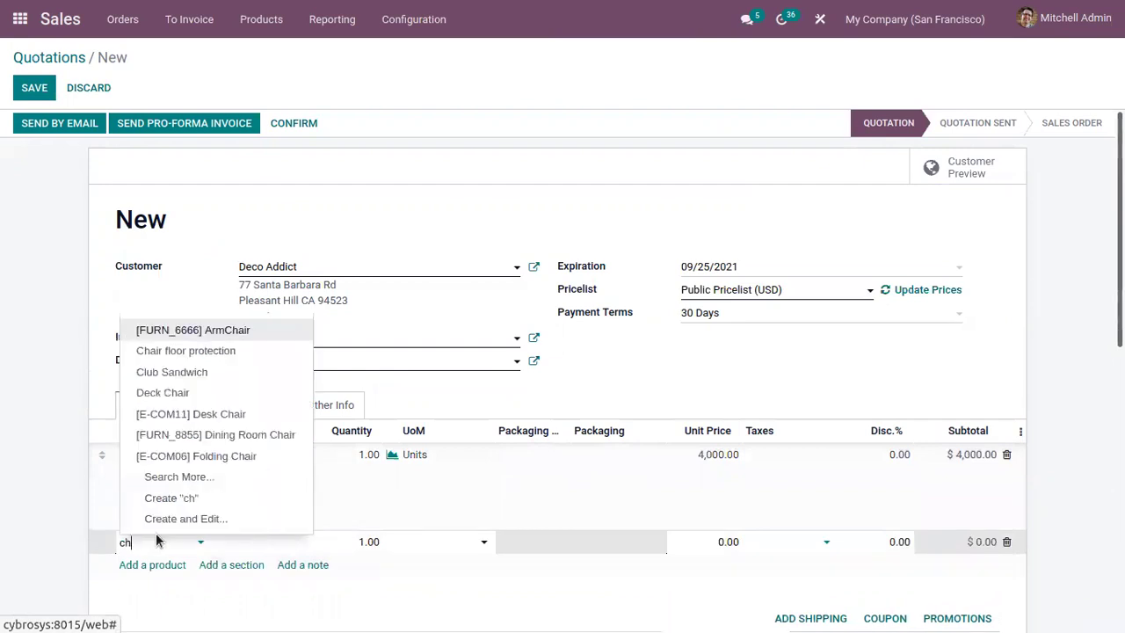
pyautogui.press('BackSpace')
pyautogui.write('o')
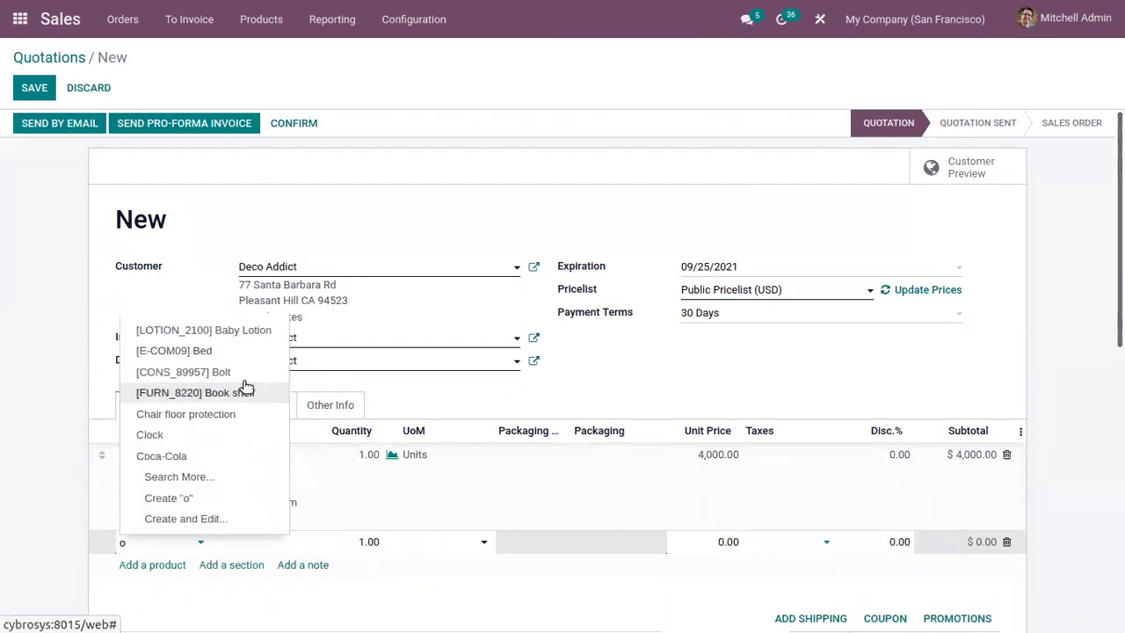
pyautogui.write('ff')
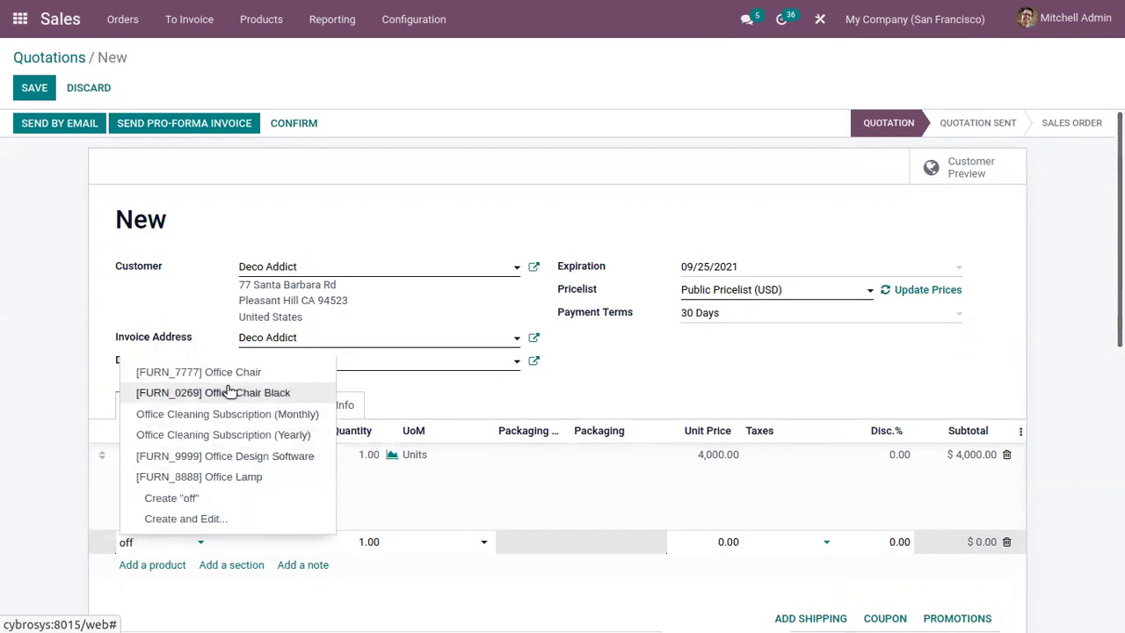
pyautogui.click(227, 374)
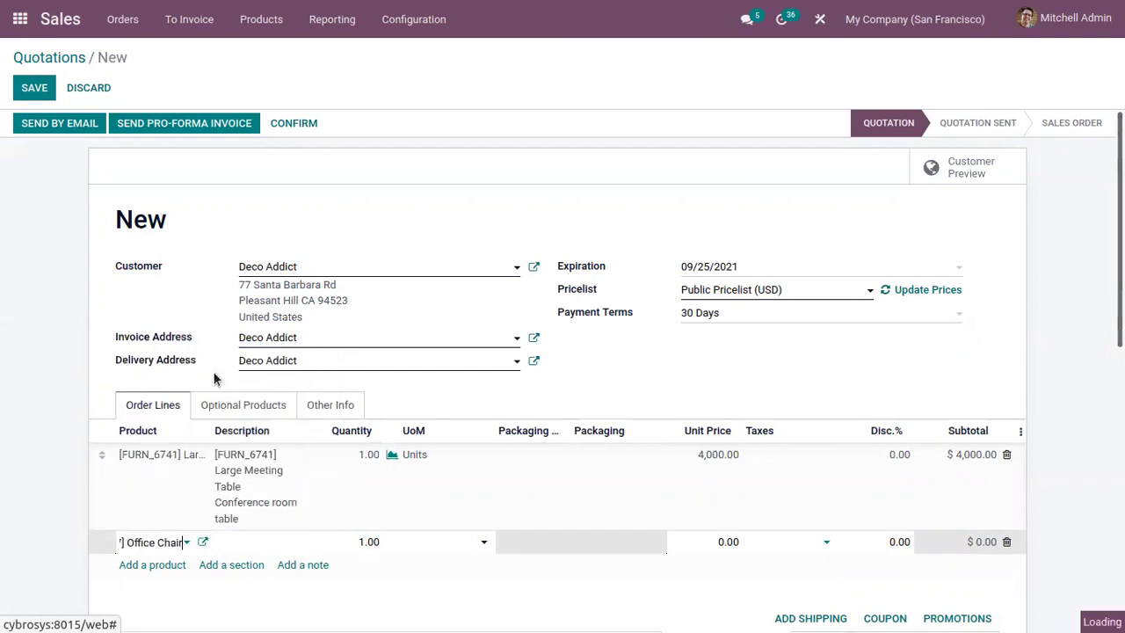
pyautogui.click(373, 540)
pyautogui.write('10')
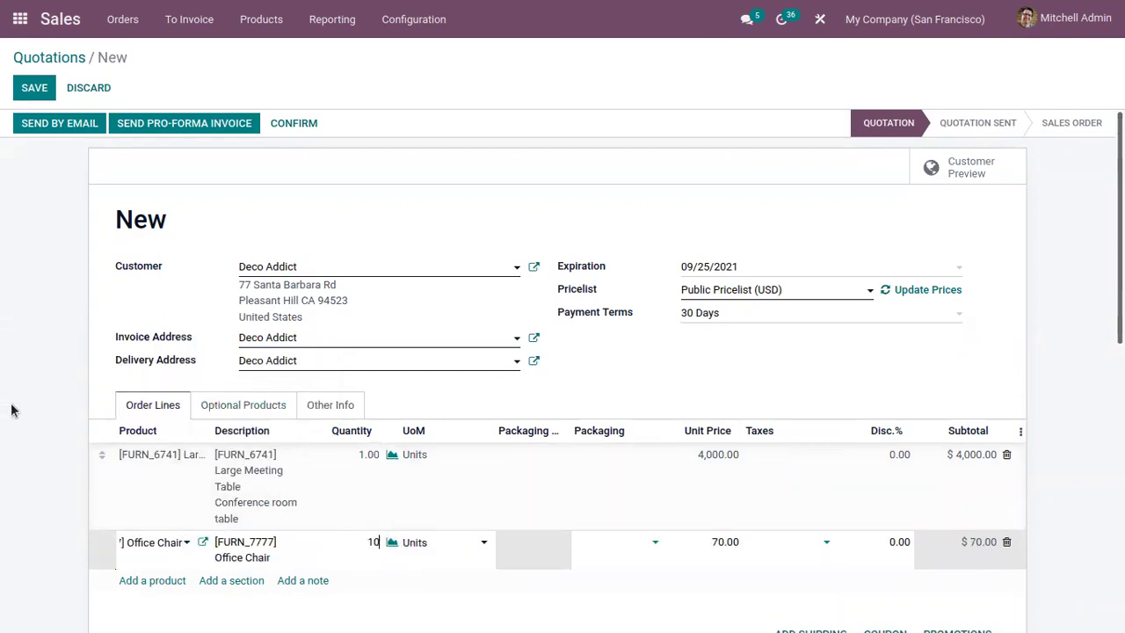
pyautogui.click(146, 406)
pyautogui.scroll(-3, 158, 426)
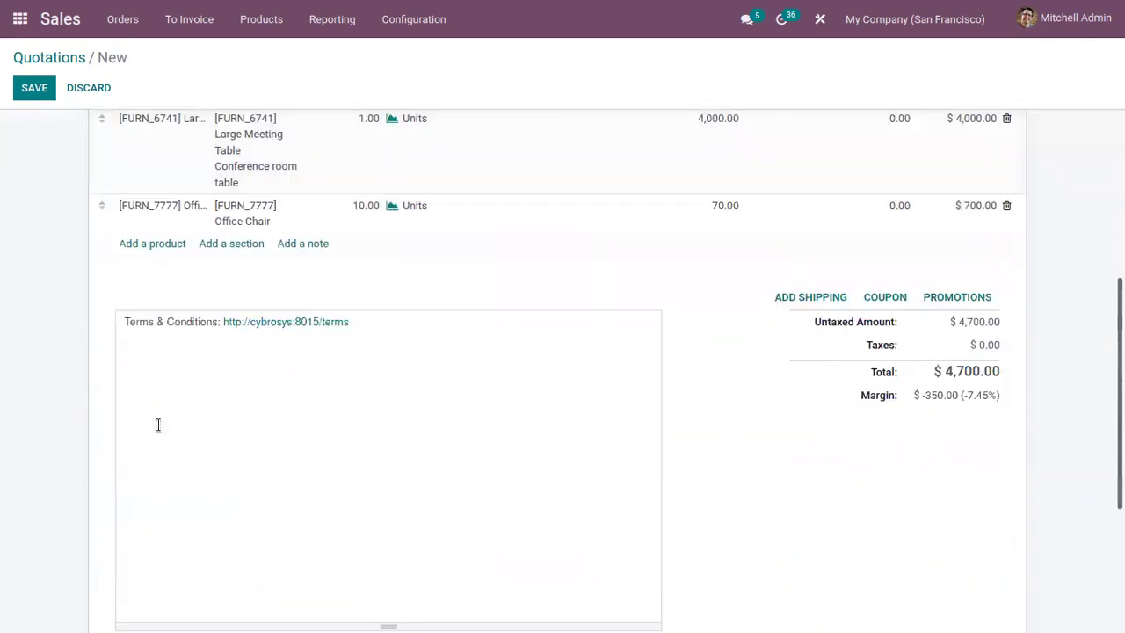
pyautogui.scroll(3, 158, 425)
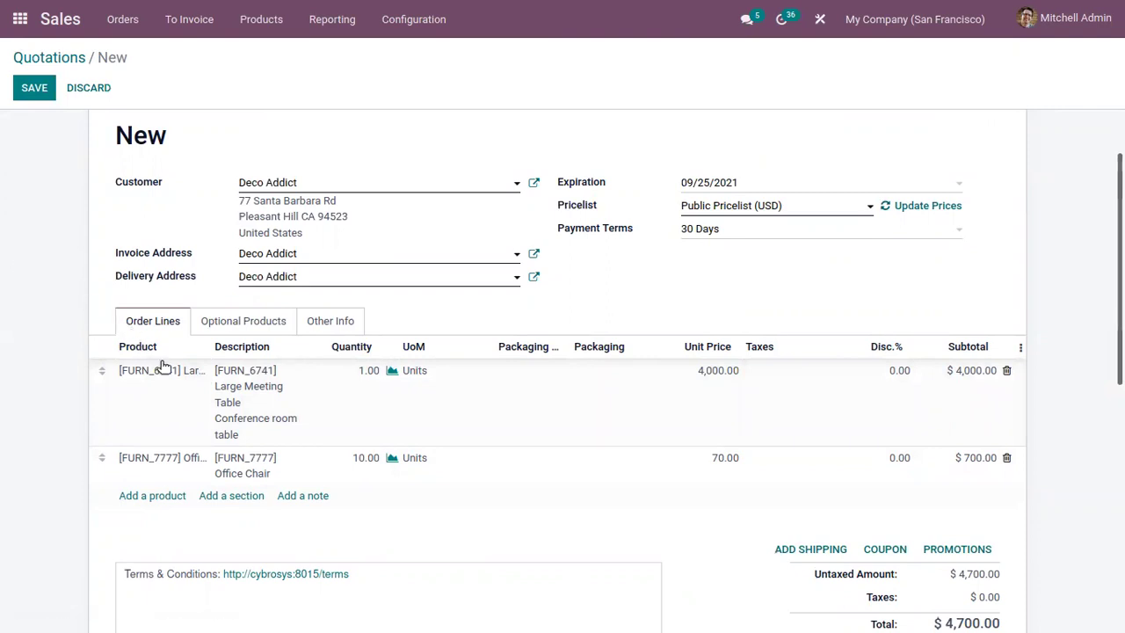
# Save the Deco Addict quotation as S00059 and go to the Sales settings page
pyautogui.click(37, 91)
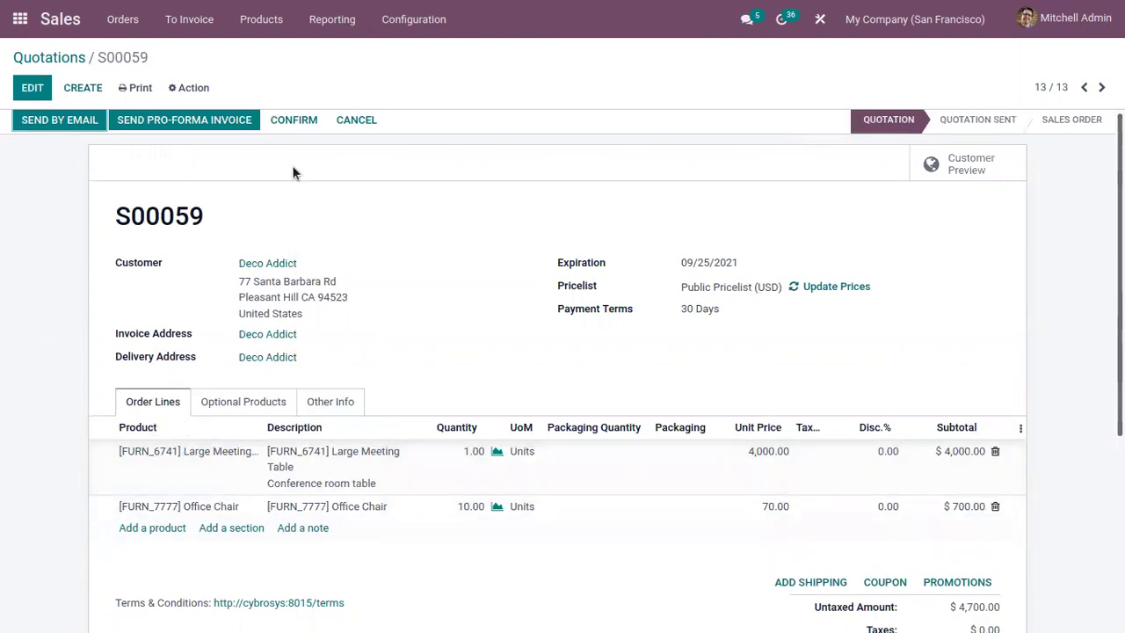
pyautogui.click(411, 19)
pyautogui.click(440, 53)
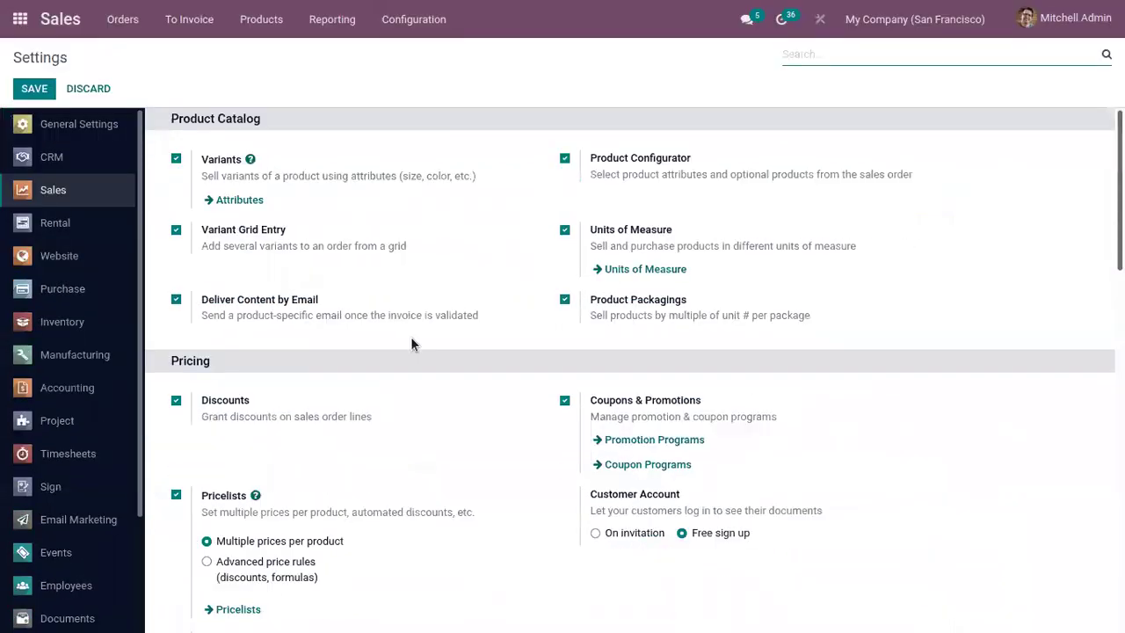
# Tick Quotation Templates under Quotations & Orders and save the settings
pyautogui.scroll(-2, 431, 397)
pyautogui.scroll(-3, 431, 397)
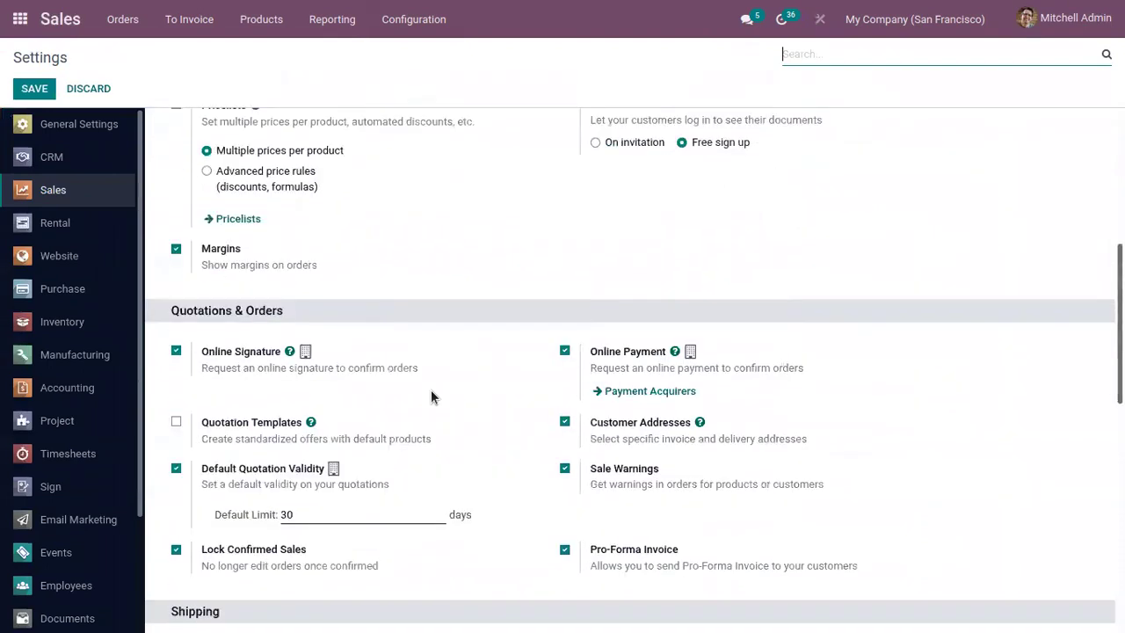
pyautogui.scroll(-1, 431, 398)
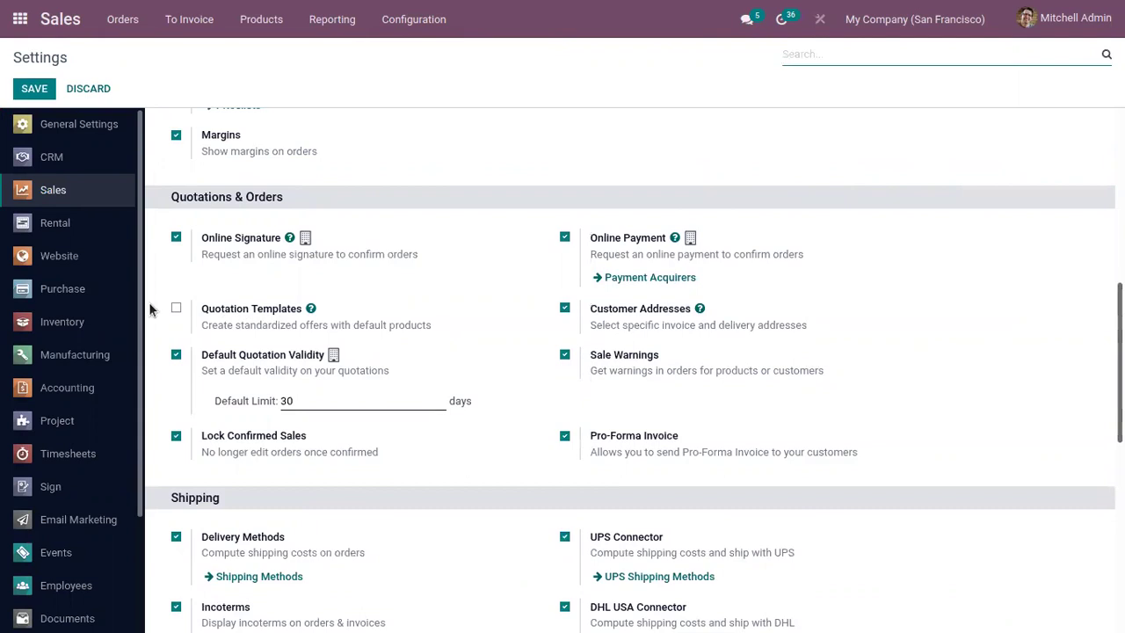
pyautogui.click(177, 309)
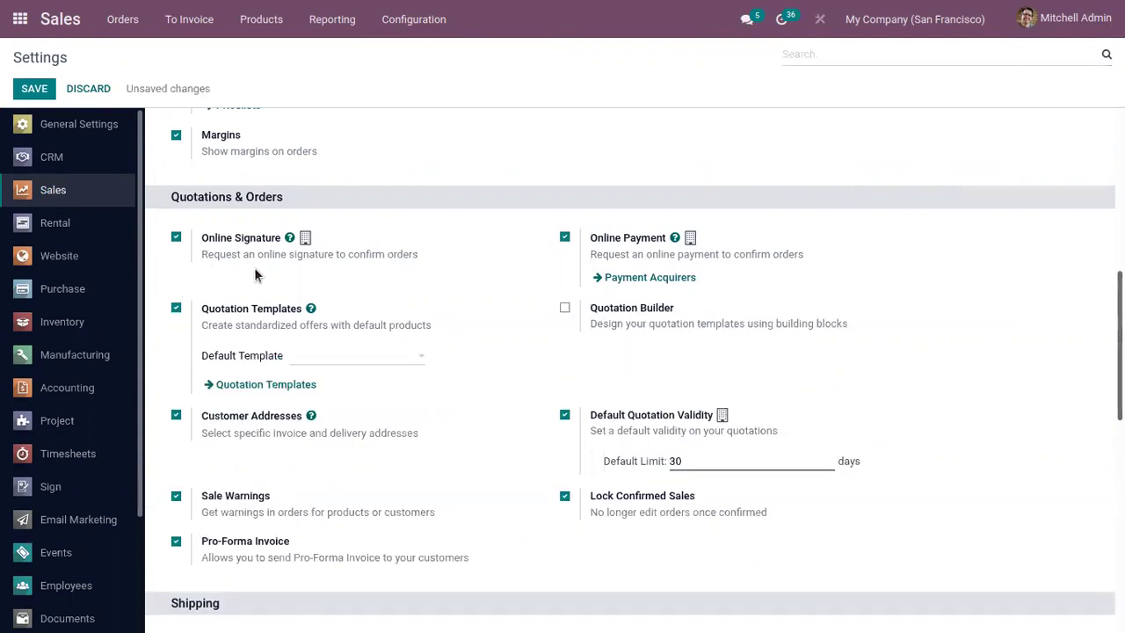
pyautogui.click(35, 88)
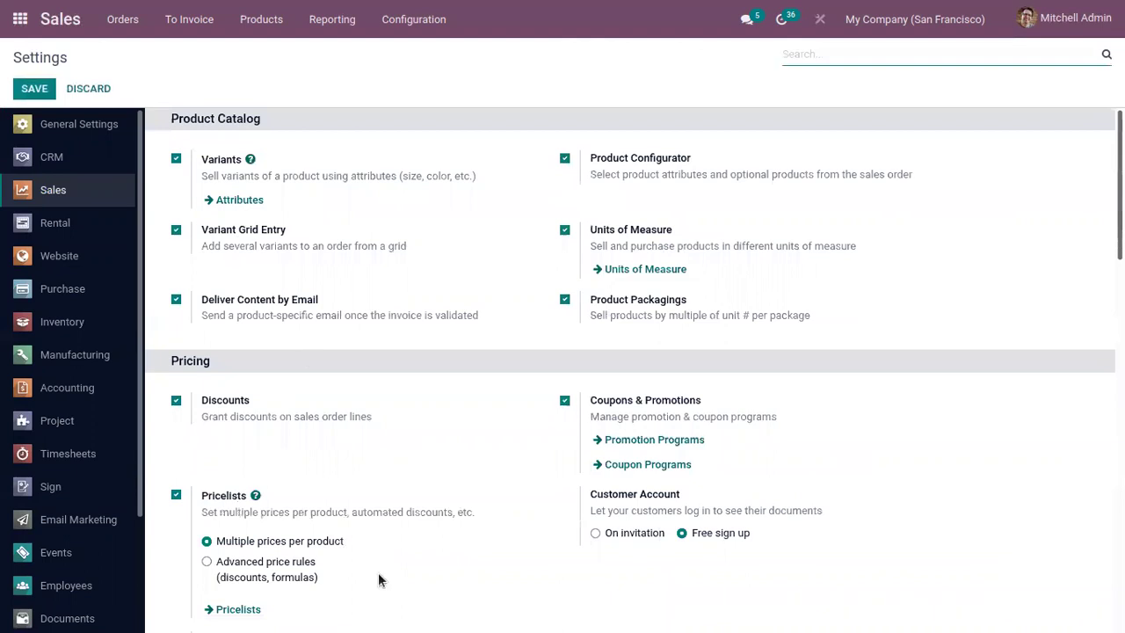
pyautogui.scroll(-1, 378, 576)
pyautogui.scroll(-3, 334, 505)
pyautogui.scroll(-1, 307, 470)
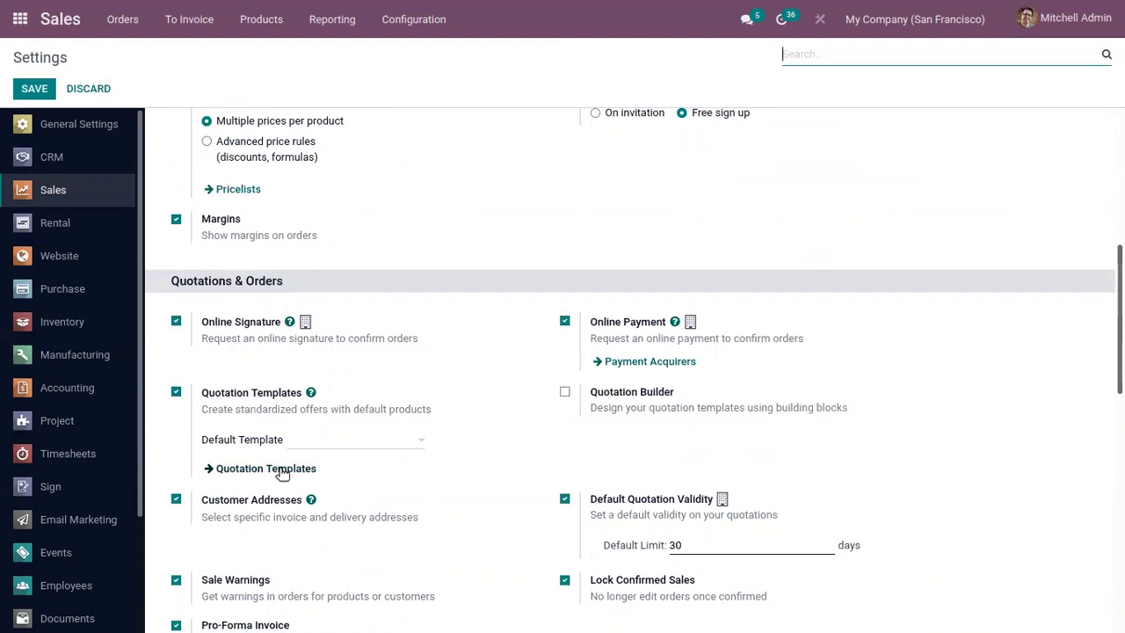
# Open the Quotation Templates list and review the existing 4 Person Desk template
pyautogui.click(410, 18)
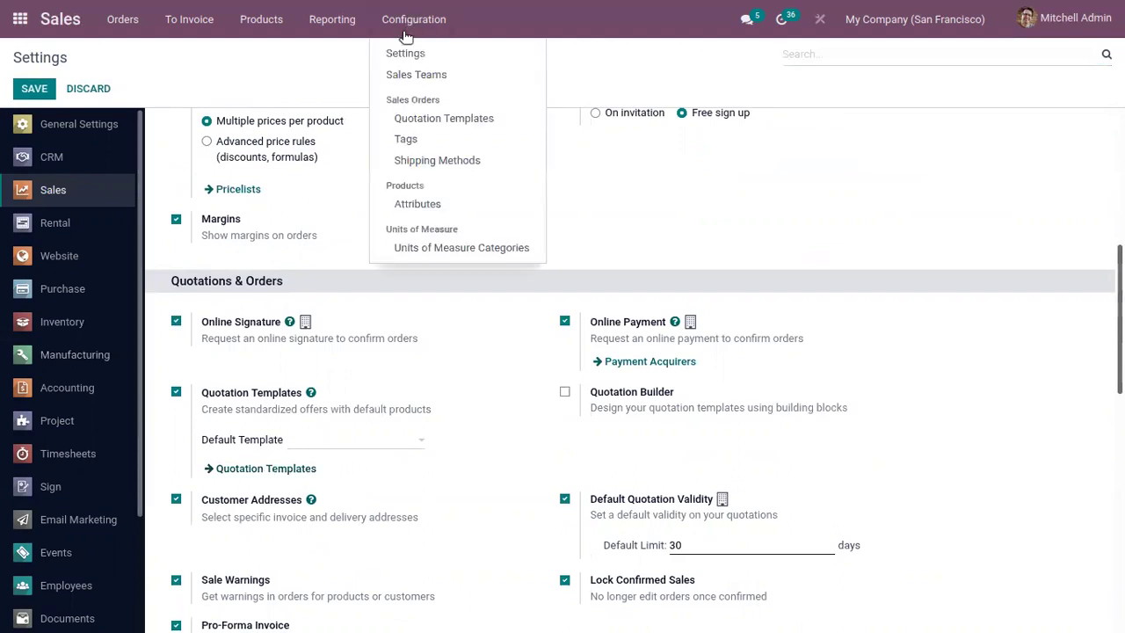
pyautogui.click(412, 121)
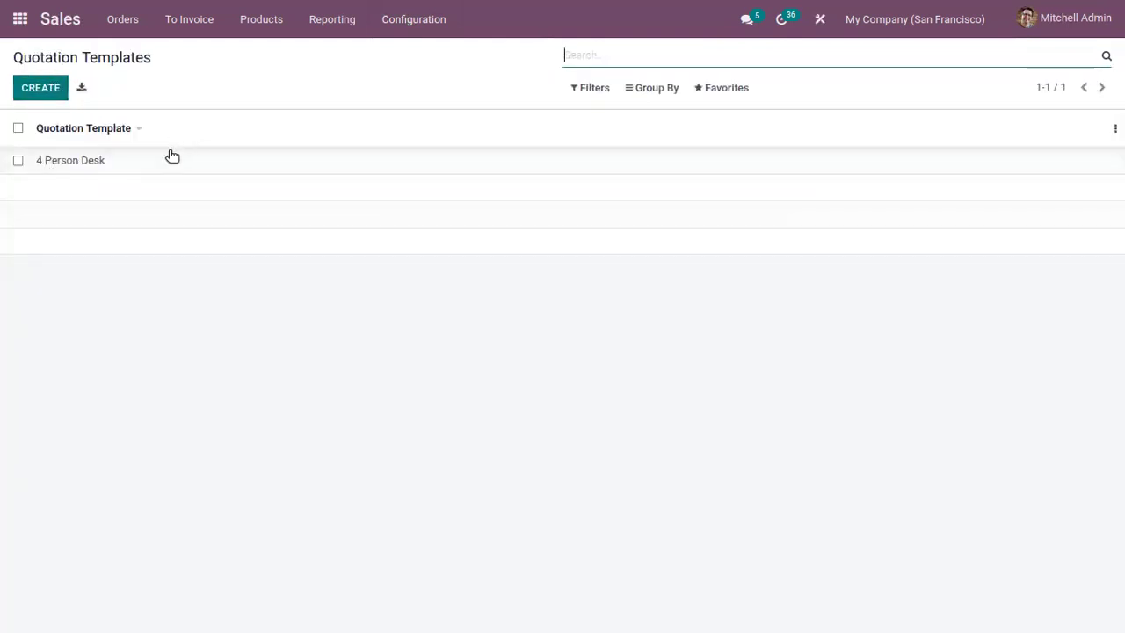
pyautogui.click(146, 160)
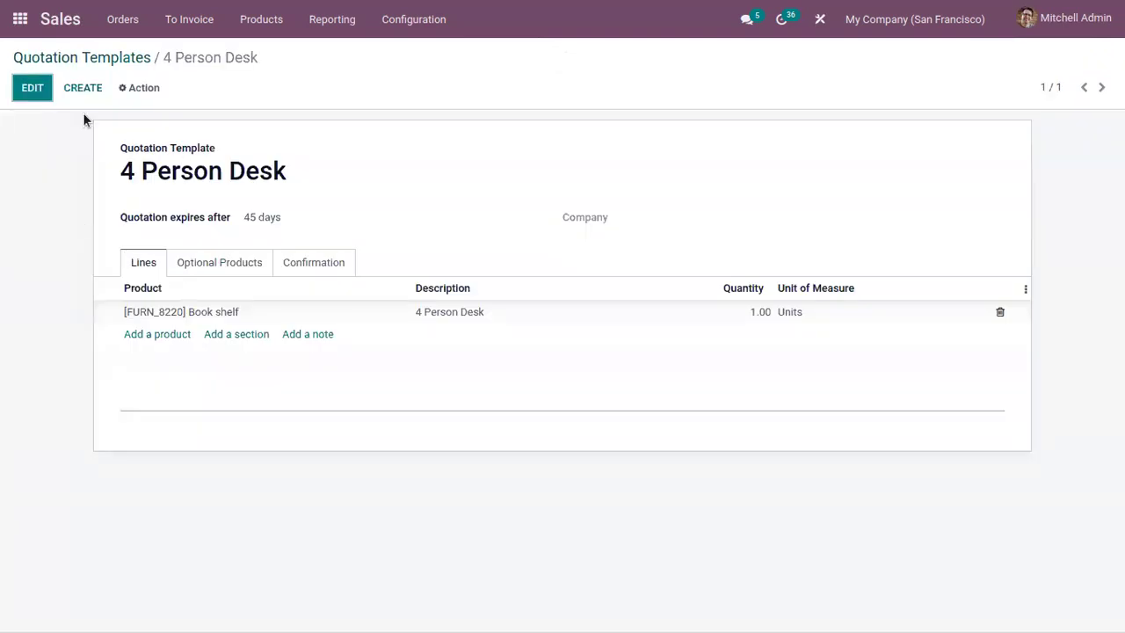
pyautogui.click(97, 58)
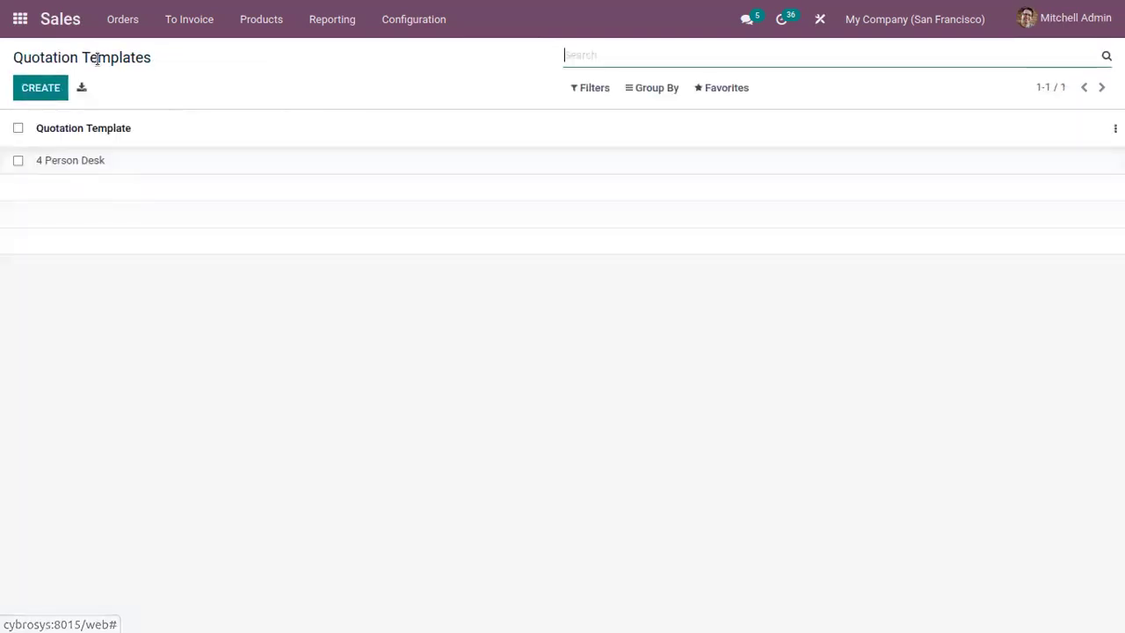
# Create a template named 'Conference Meeting' with quotations expiring after 5 days
pyautogui.click(45, 93)
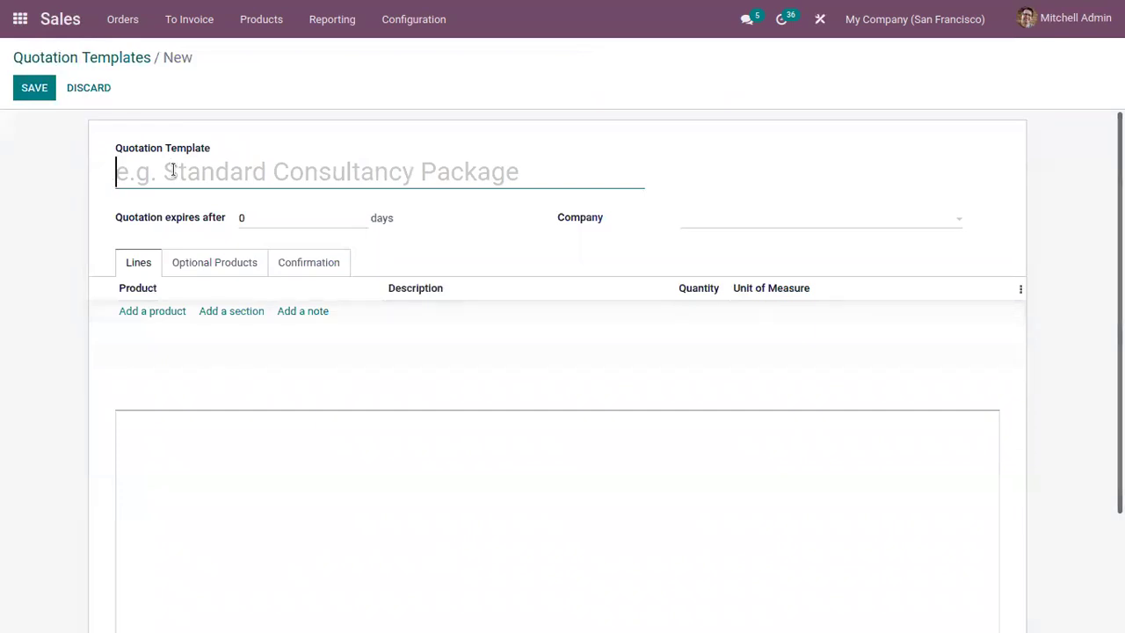
pyautogui.write('Confe')
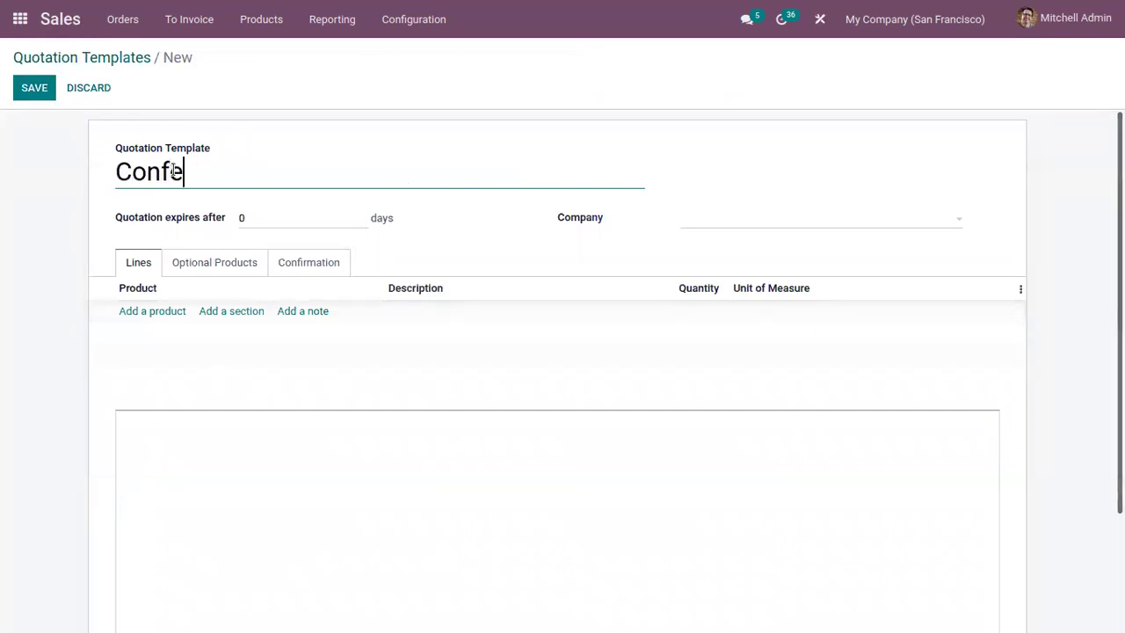
pyautogui.write('rence ')
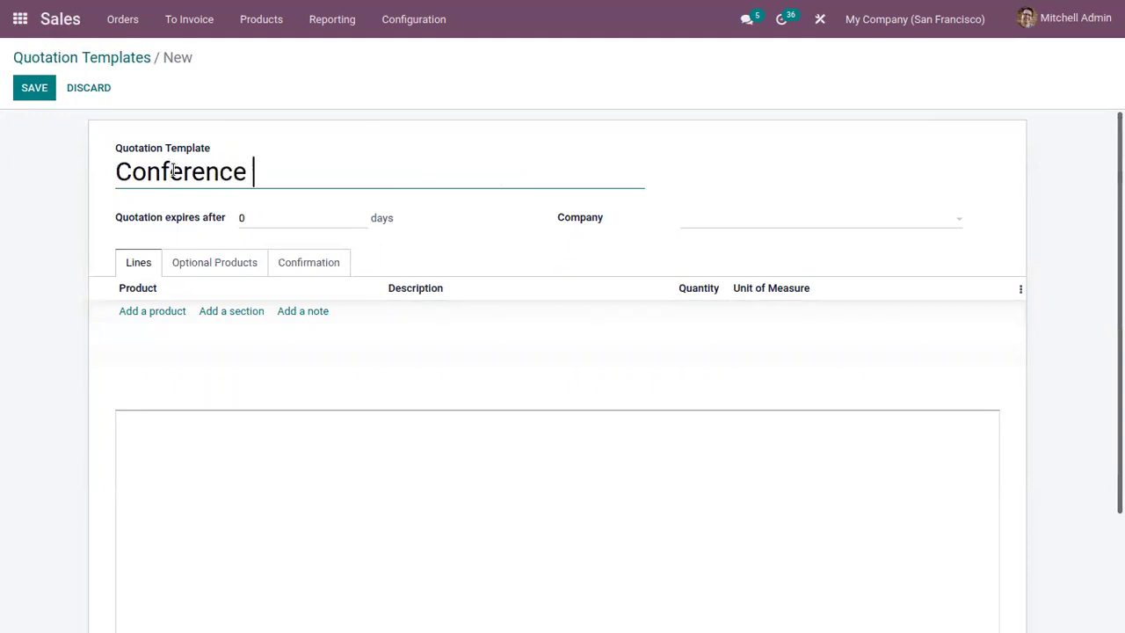
pyautogui.write('Meeting')
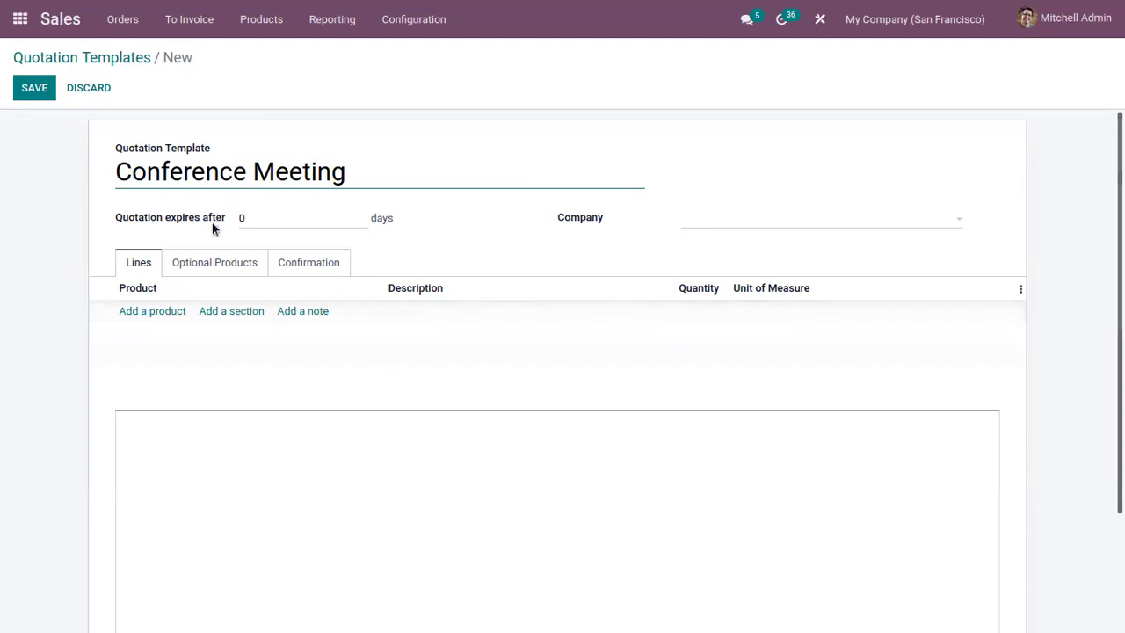
pyautogui.click(274, 221)
pyautogui.write('5')
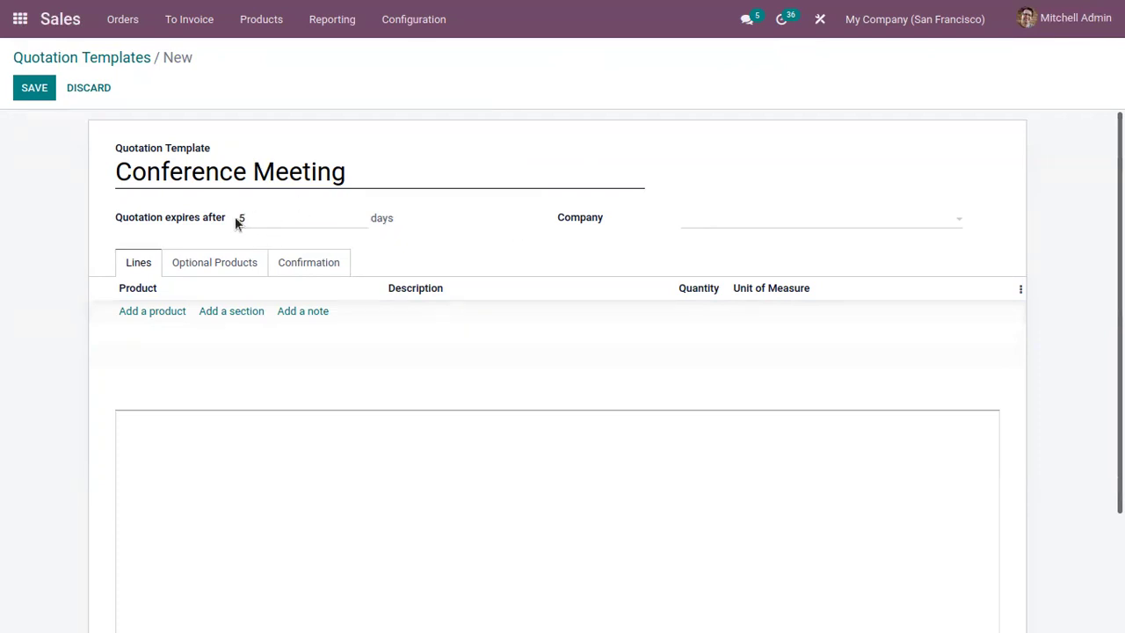
# Add template lines for 1 Large Meeting Table and 10 Office Chairs
pyautogui.click(148, 312)
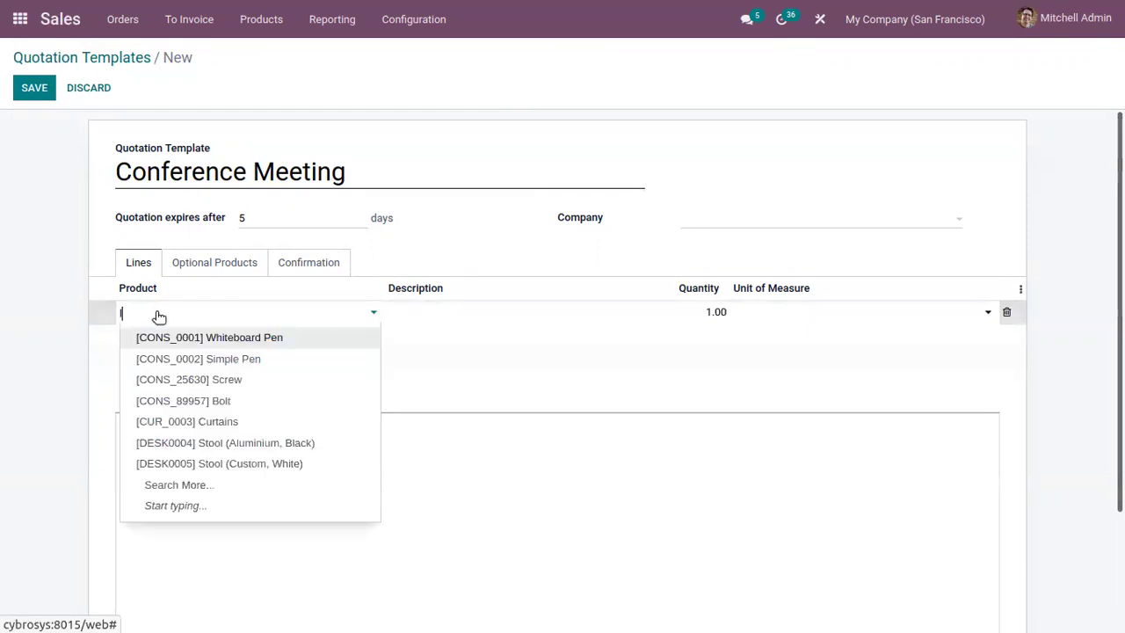
pyautogui.write('lar')
pyautogui.click(227, 337)
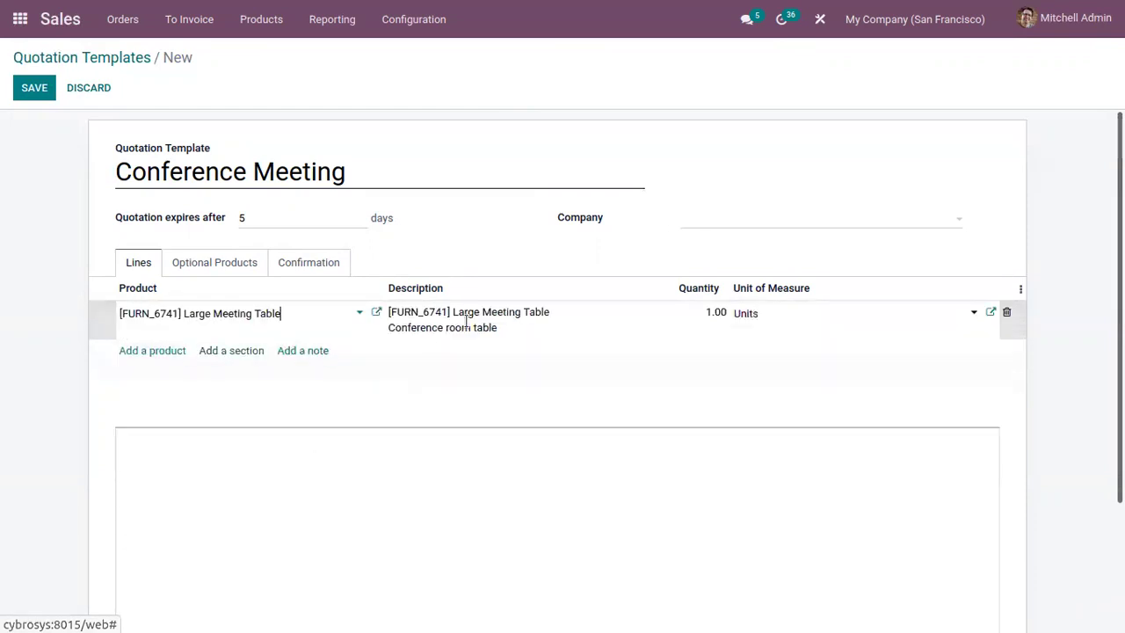
pyautogui.click(150, 351)
pyautogui.write('off')
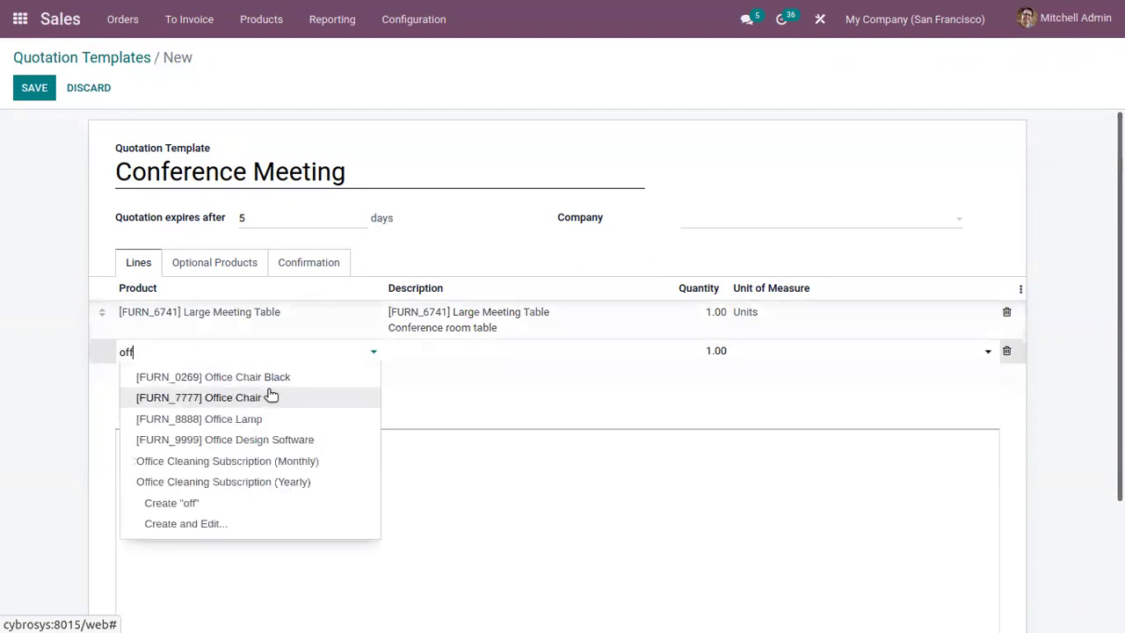
pyautogui.click(266, 397)
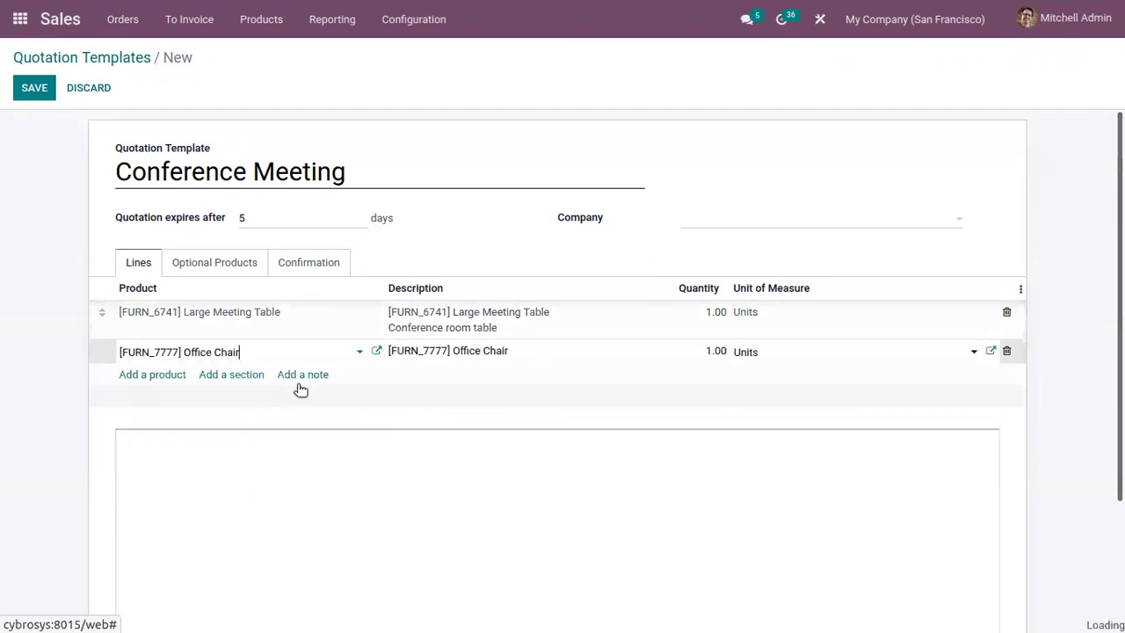
pyautogui.click(715, 350)
pyautogui.write('1')
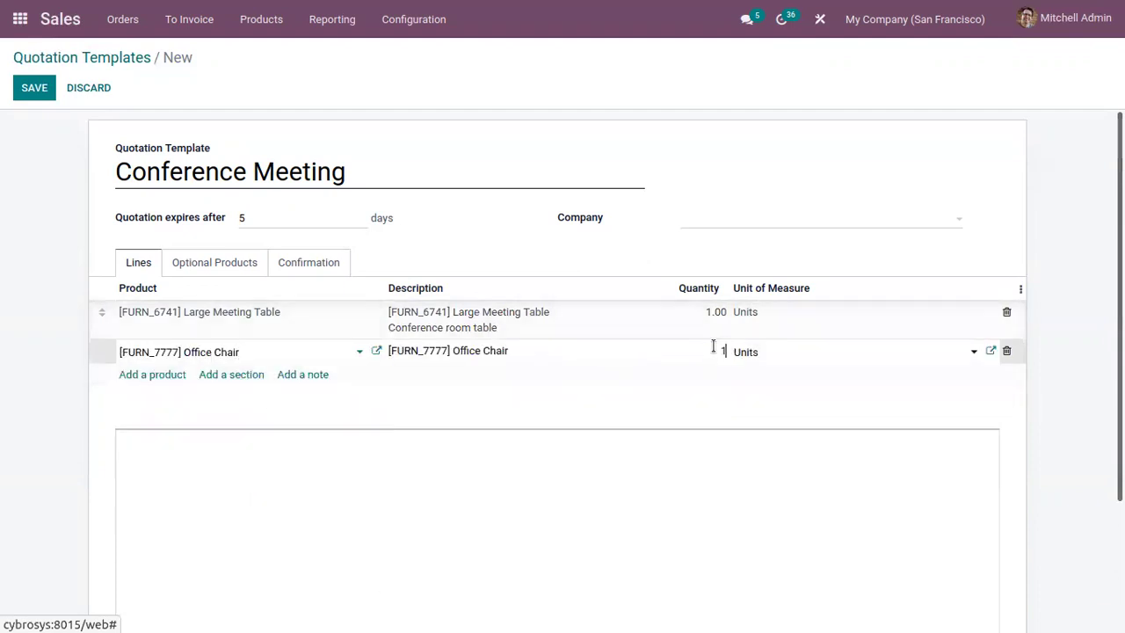
pyautogui.write('0')
pyautogui.click(657, 213)
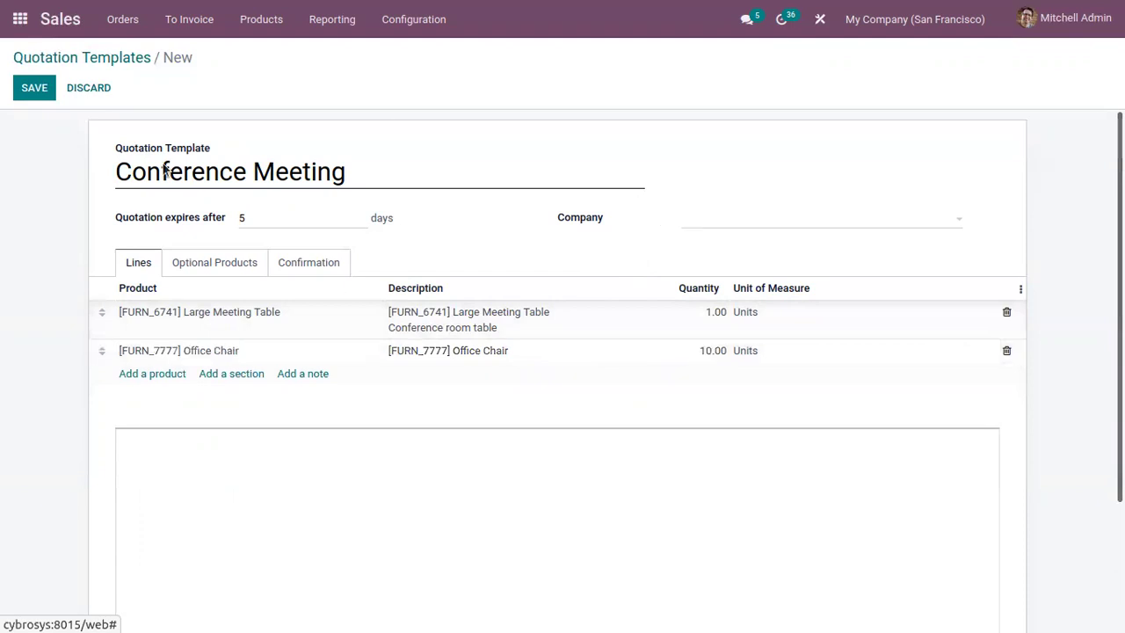
# Add the Fan as an optional product via the full product search
pyautogui.click(190, 259)
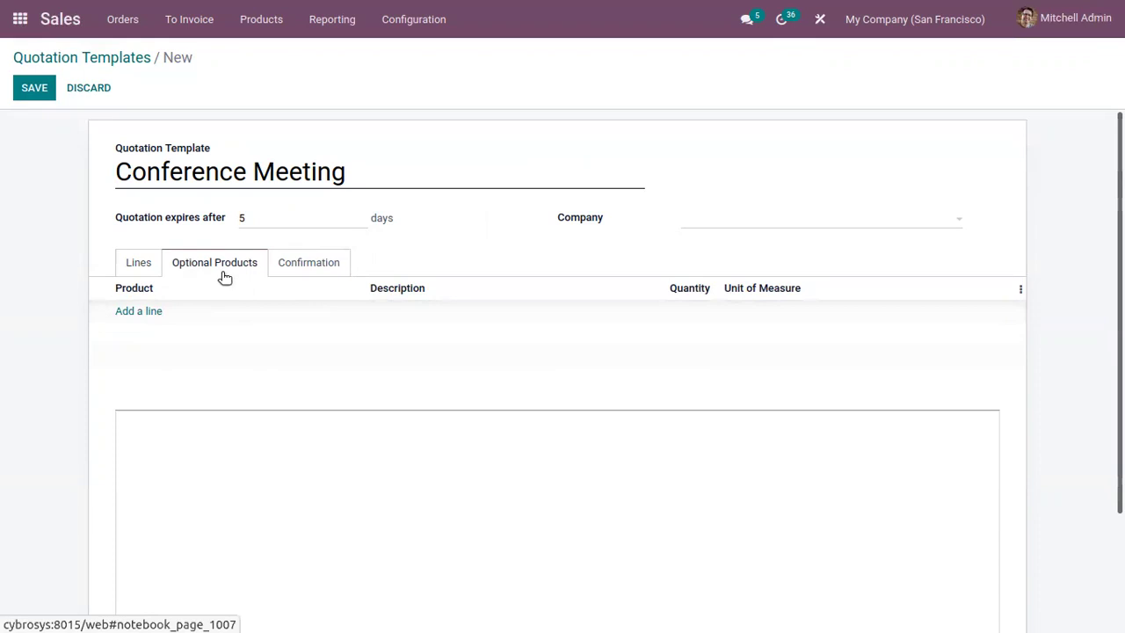
pyautogui.click(154, 312)
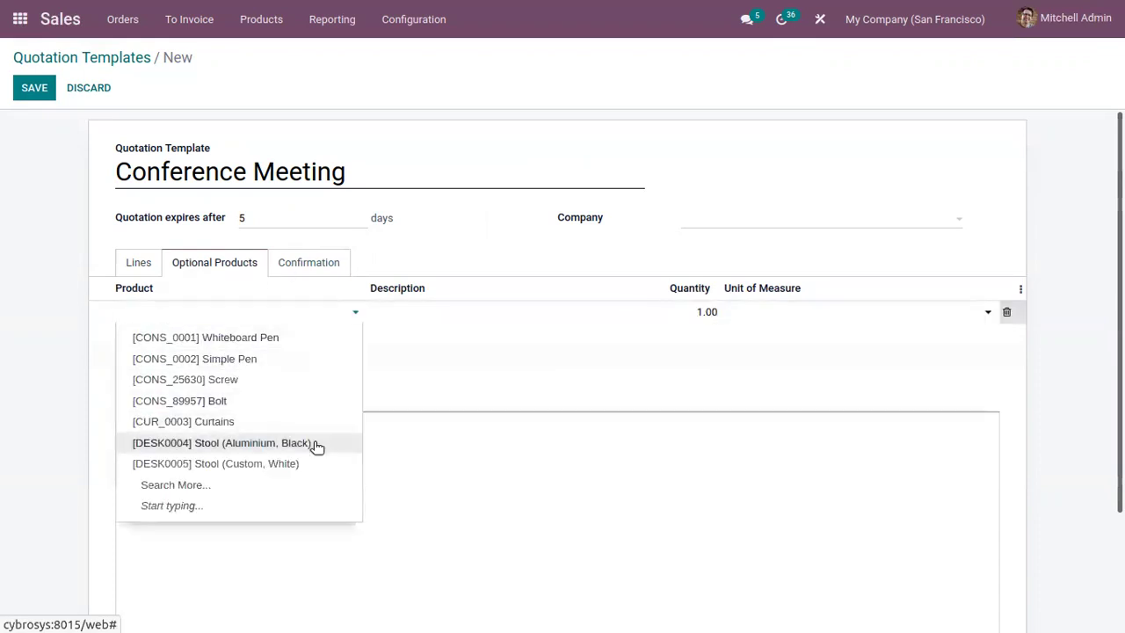
pyautogui.click(167, 484)
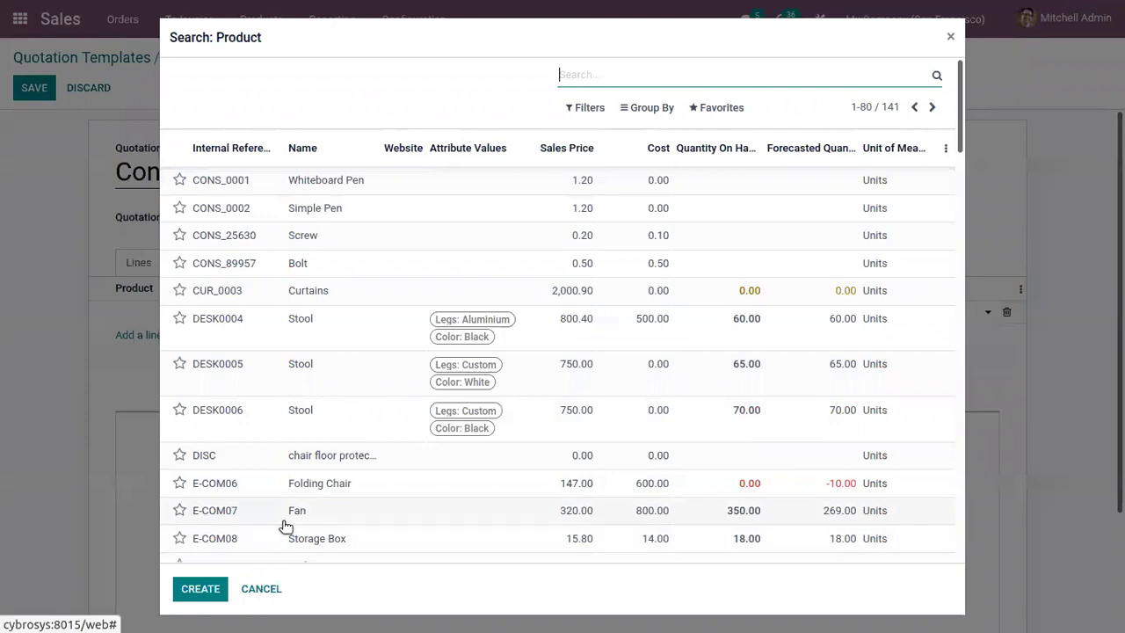
pyautogui.click(329, 515)
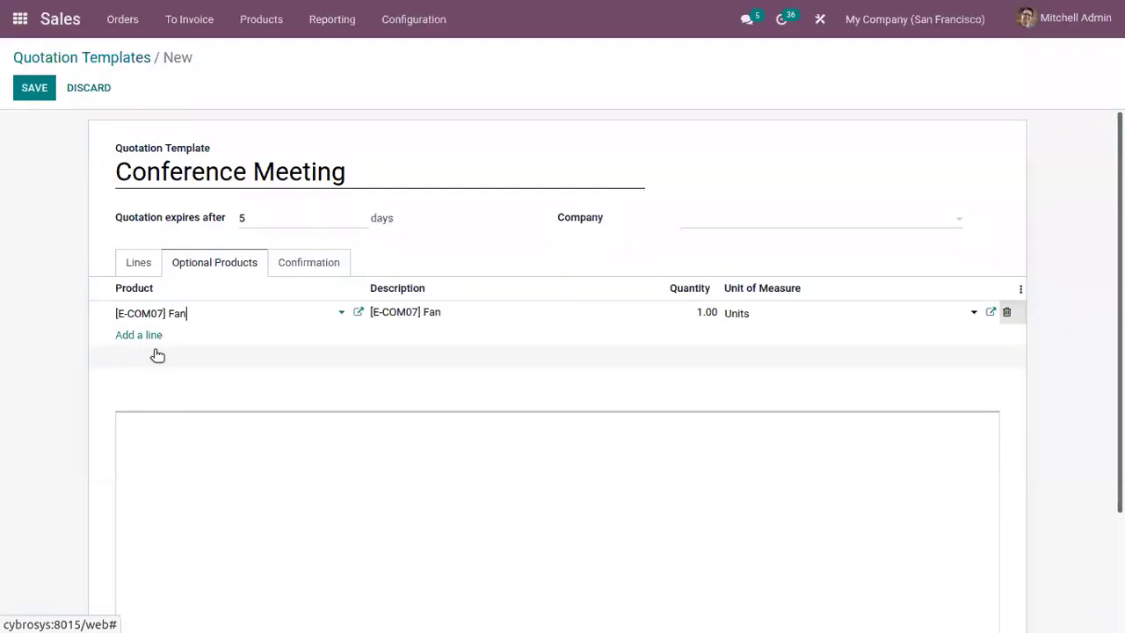
pyautogui.click(301, 268)
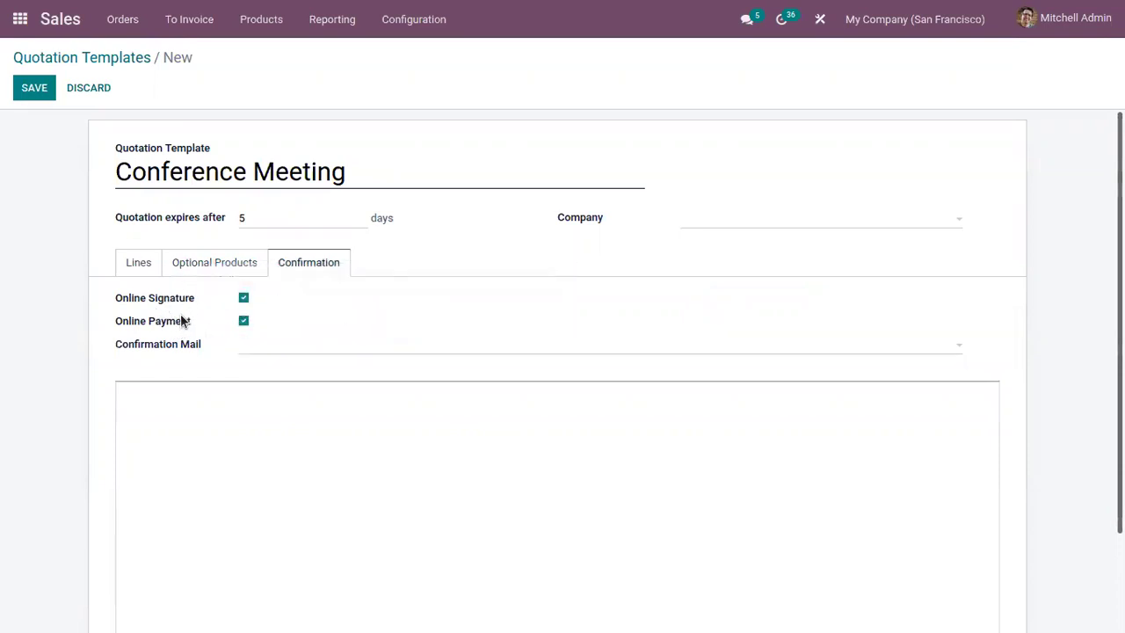
# Set the confirmation mail to 'Sales Order: Confirmation Email' and review the optional and product lines
pyautogui.click(288, 345)
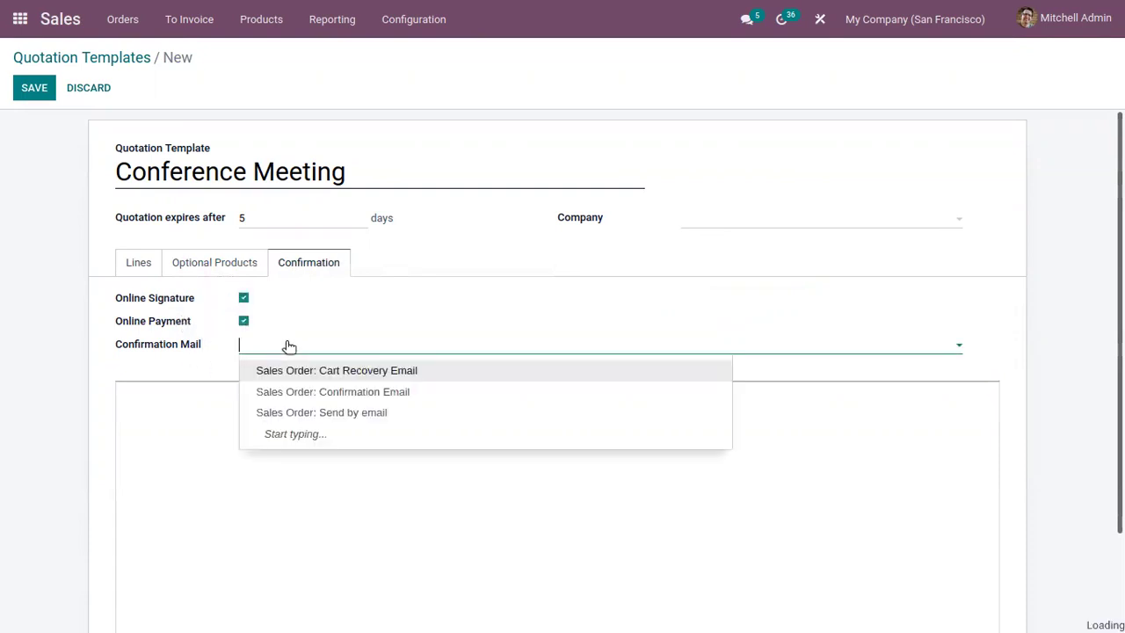
pyautogui.click(324, 389)
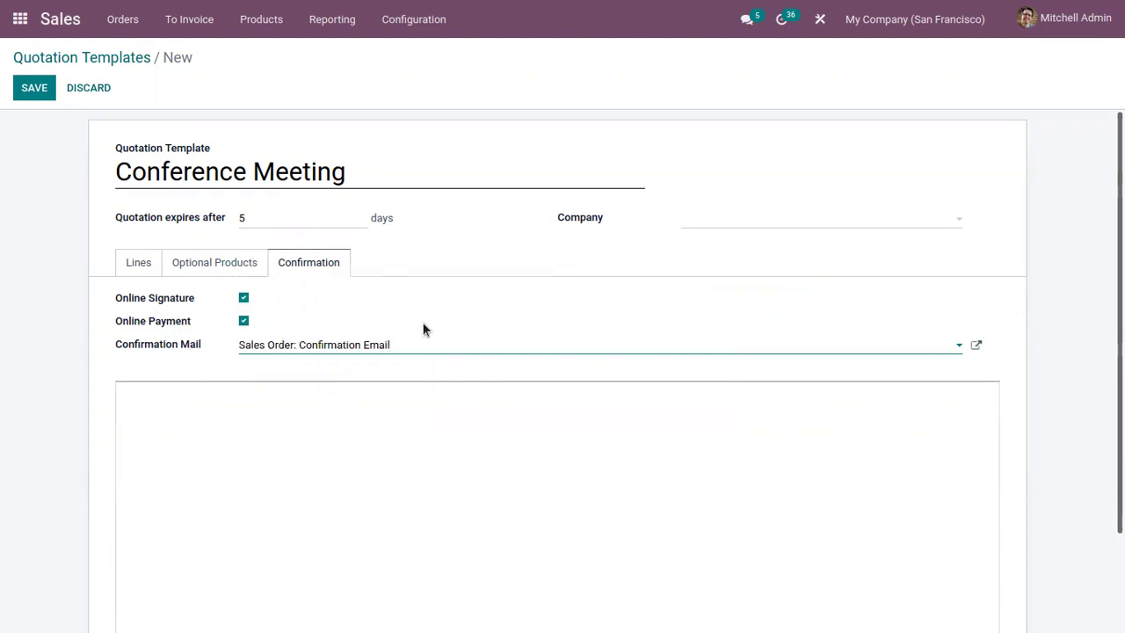
pyautogui.click(227, 262)
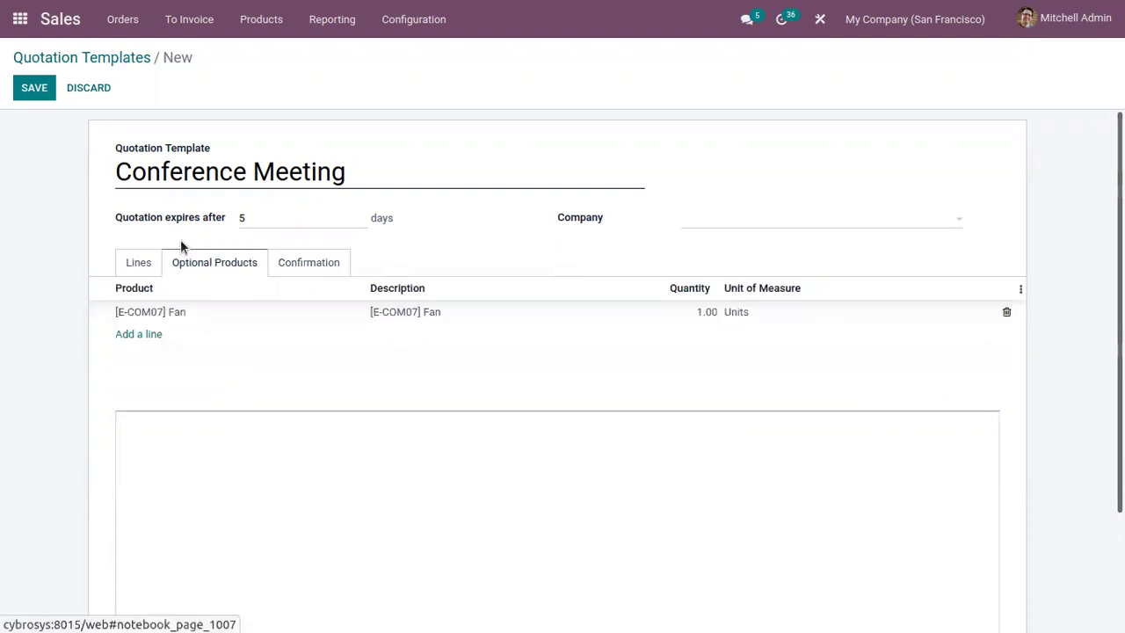
pyautogui.click(141, 263)
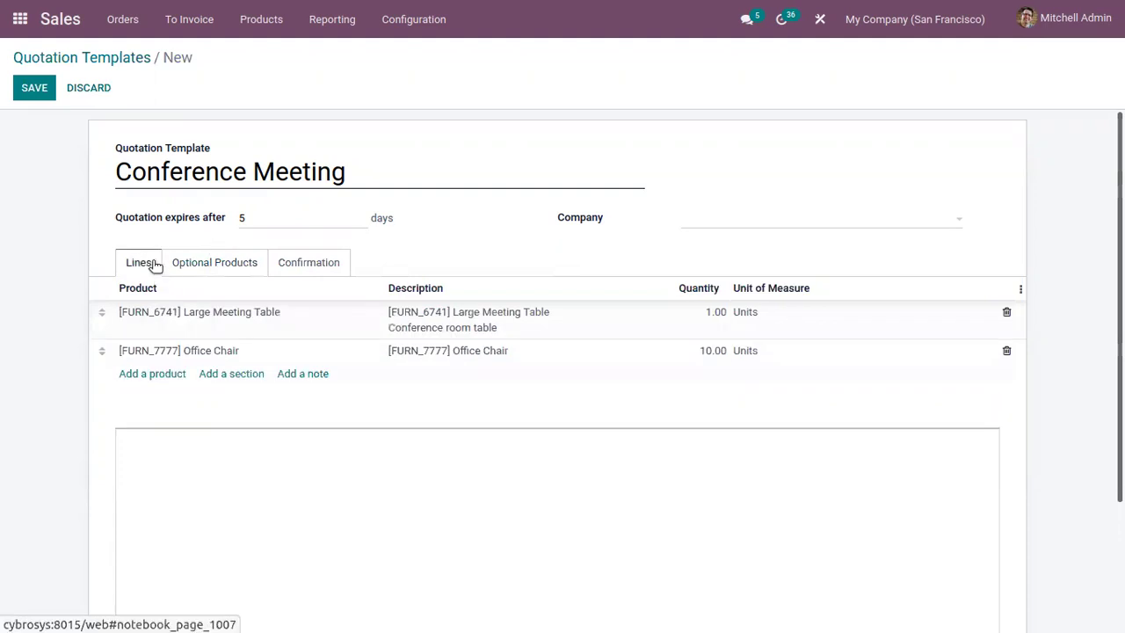
# Save the Conference Meeting template and go to the Quotations list
pyautogui.click(33, 88)
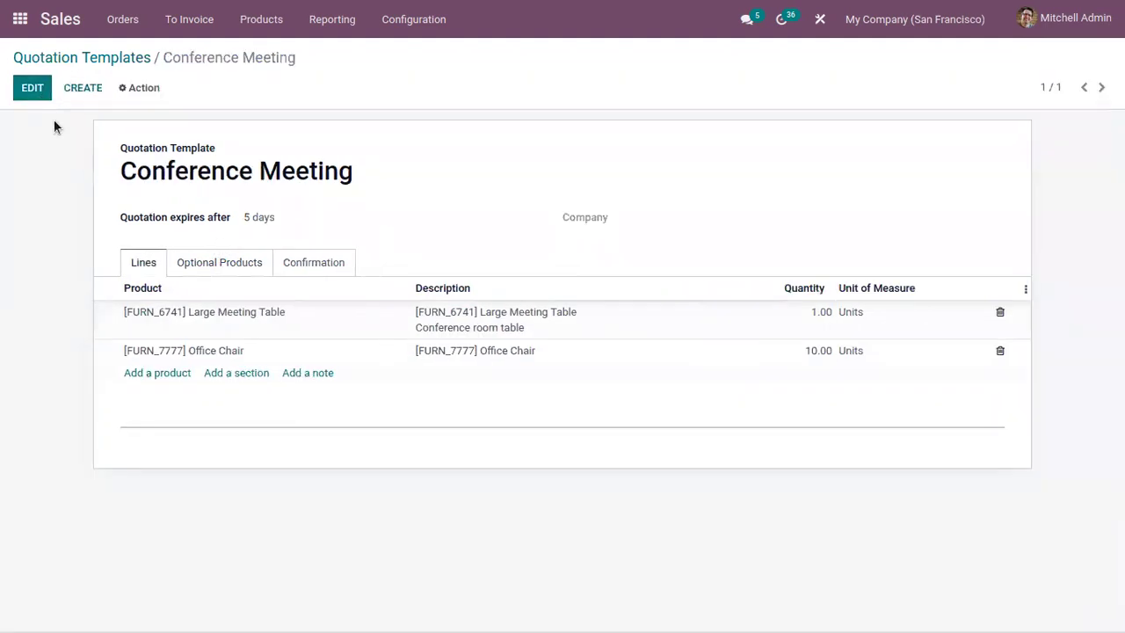
pyautogui.click(115, 58)
pyautogui.click(123, 19)
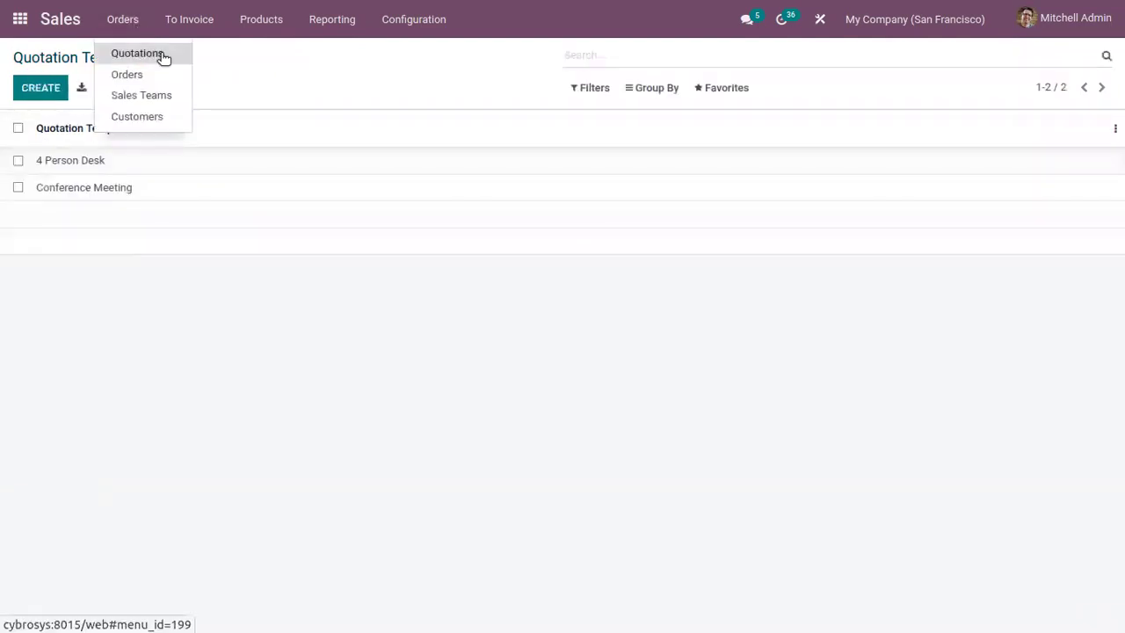
pyautogui.click(161, 54)
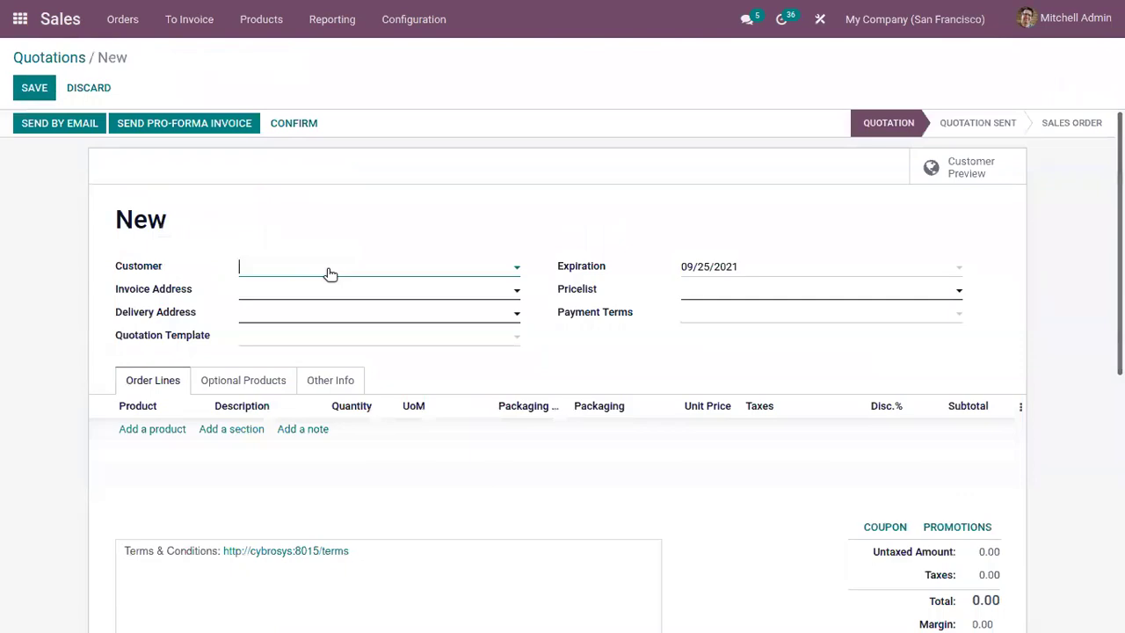
# Set Deco Addict as customer and apply the Conference Meeting template to the new quotation
pyautogui.click(334, 279)
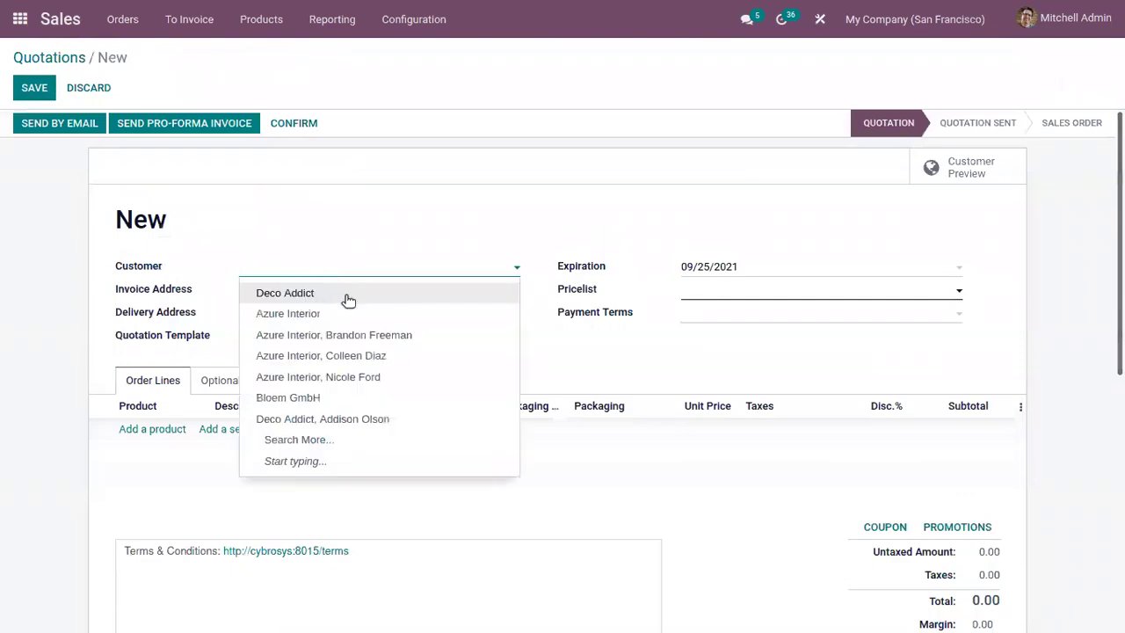
pyautogui.click(346, 297)
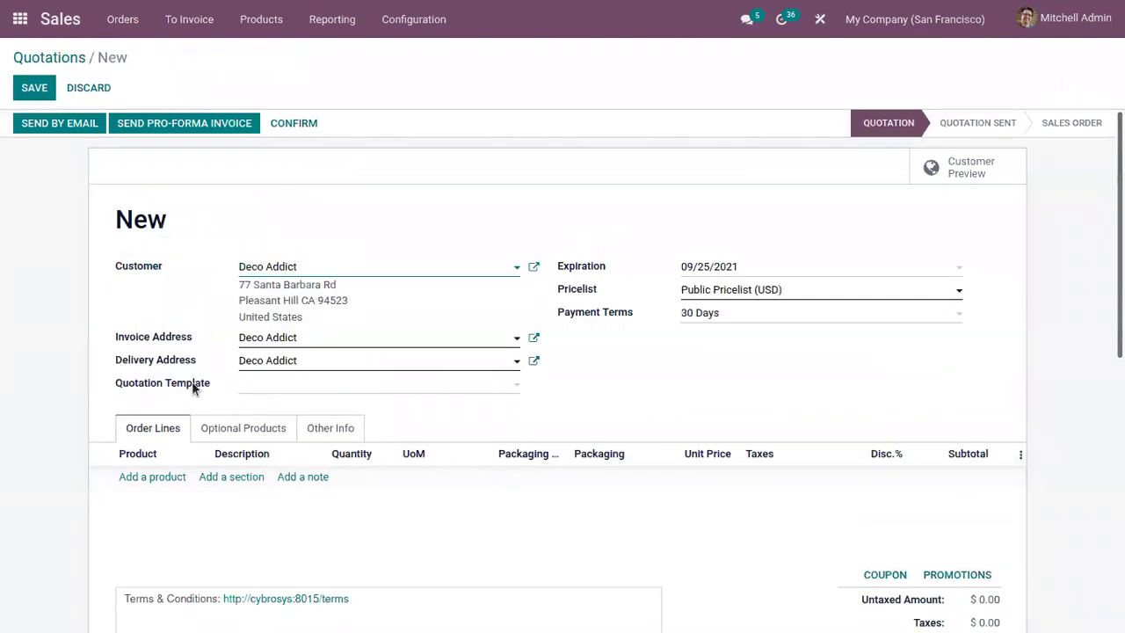
pyautogui.click(269, 390)
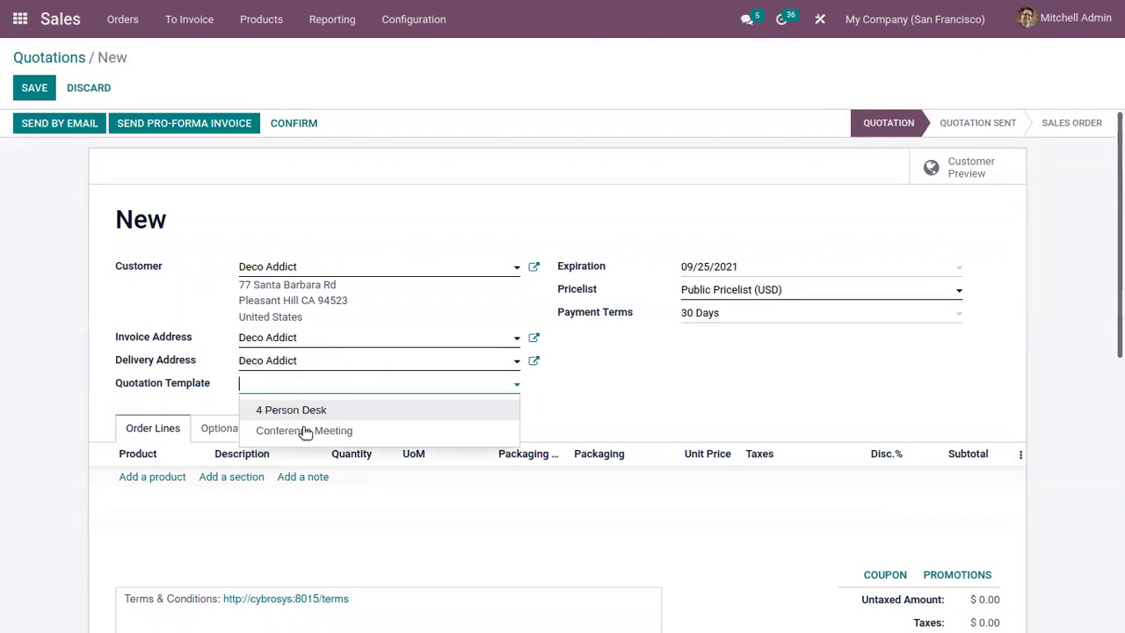
pyautogui.click(304, 431)
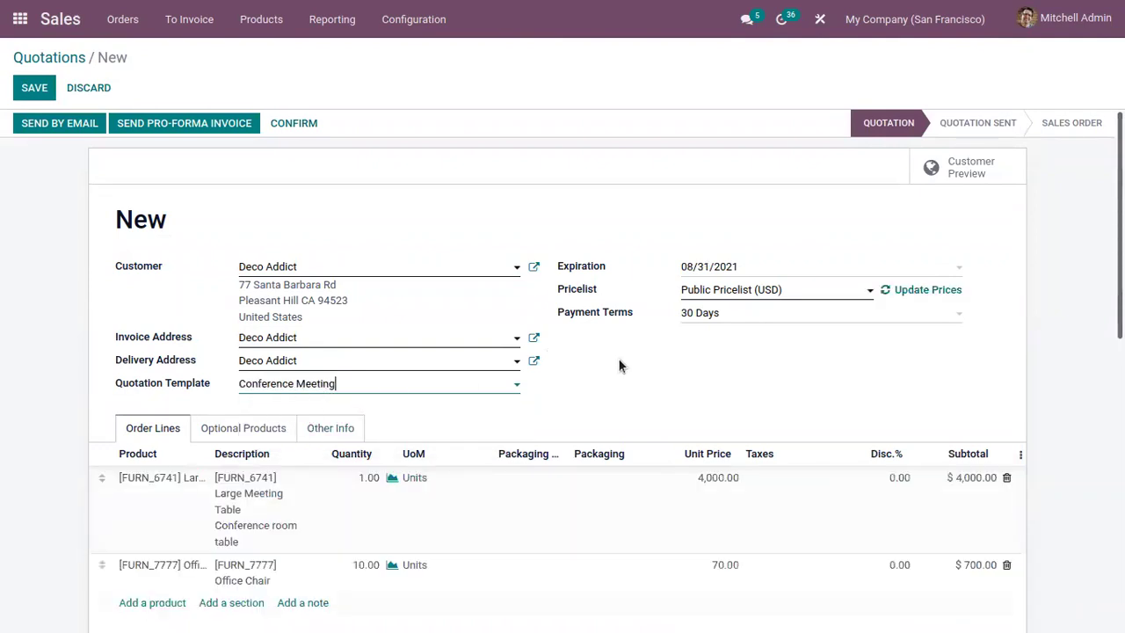
# Confirm the optional Fan and order lines, then save the quotation as S00060
pyautogui.scroll(-3, 619, 366)
pyautogui.scroll(1, 226, 373)
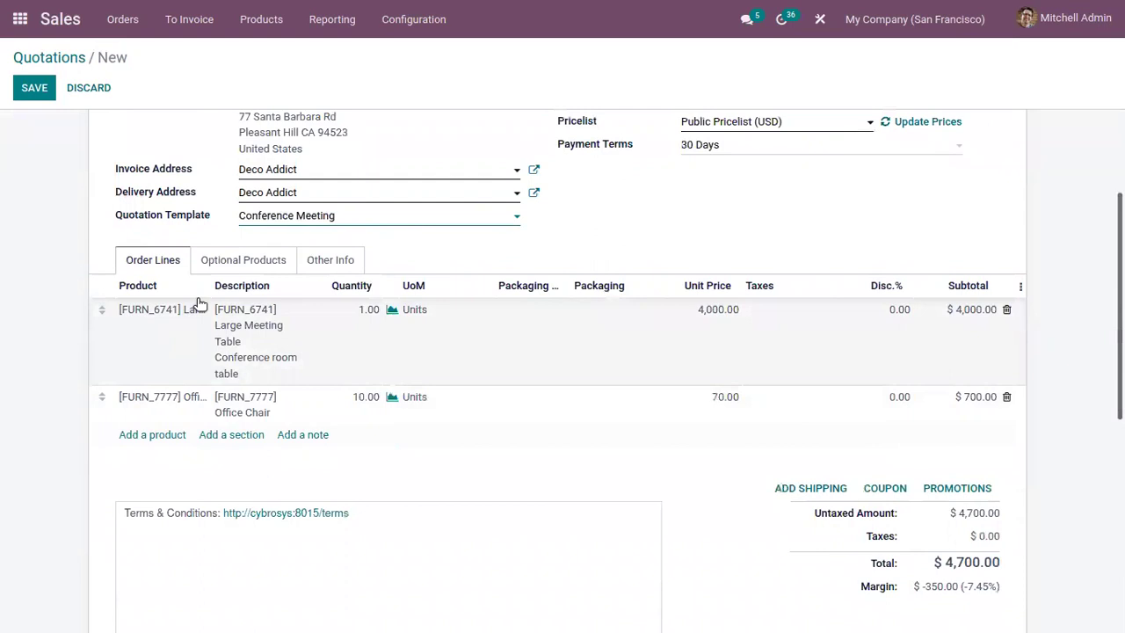
pyautogui.click(239, 262)
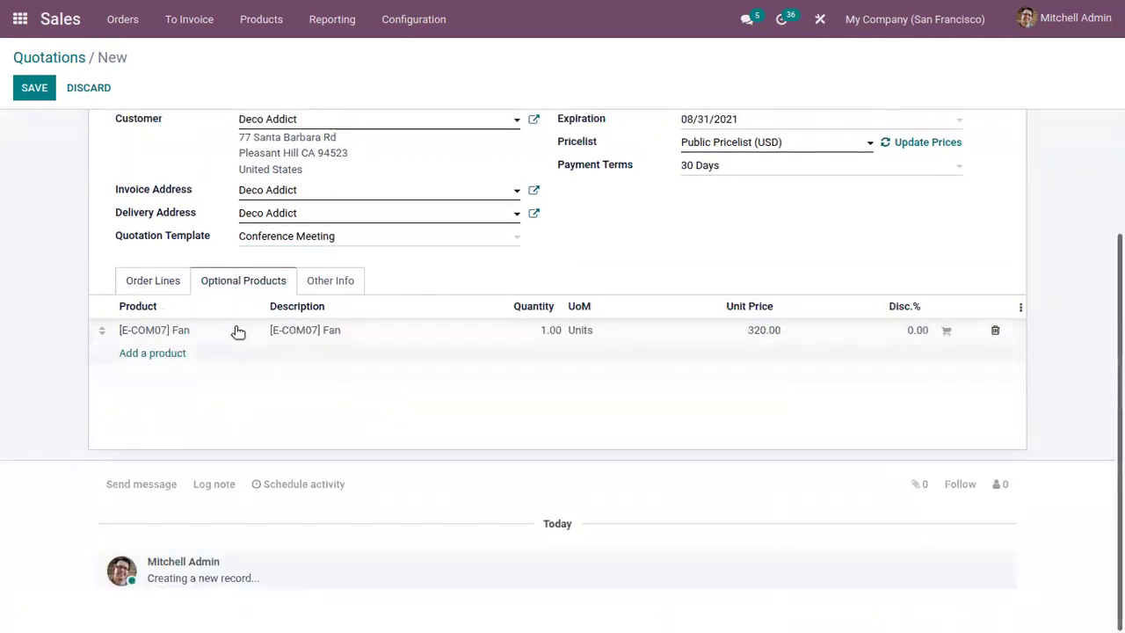
pyautogui.click(162, 286)
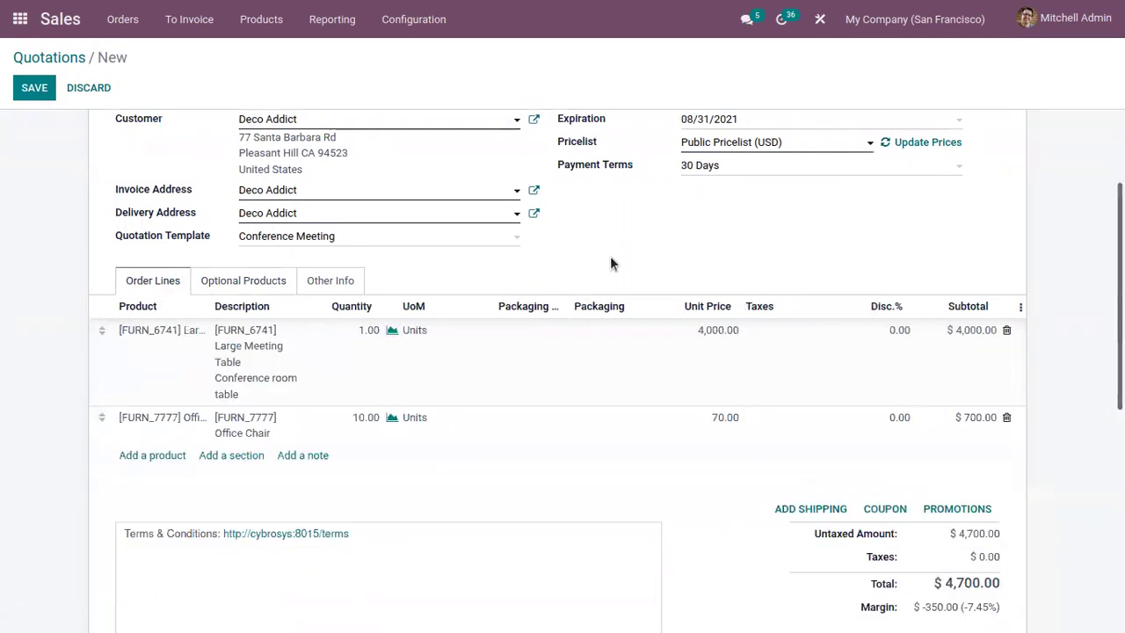
pyautogui.hotkey('alt', 's')
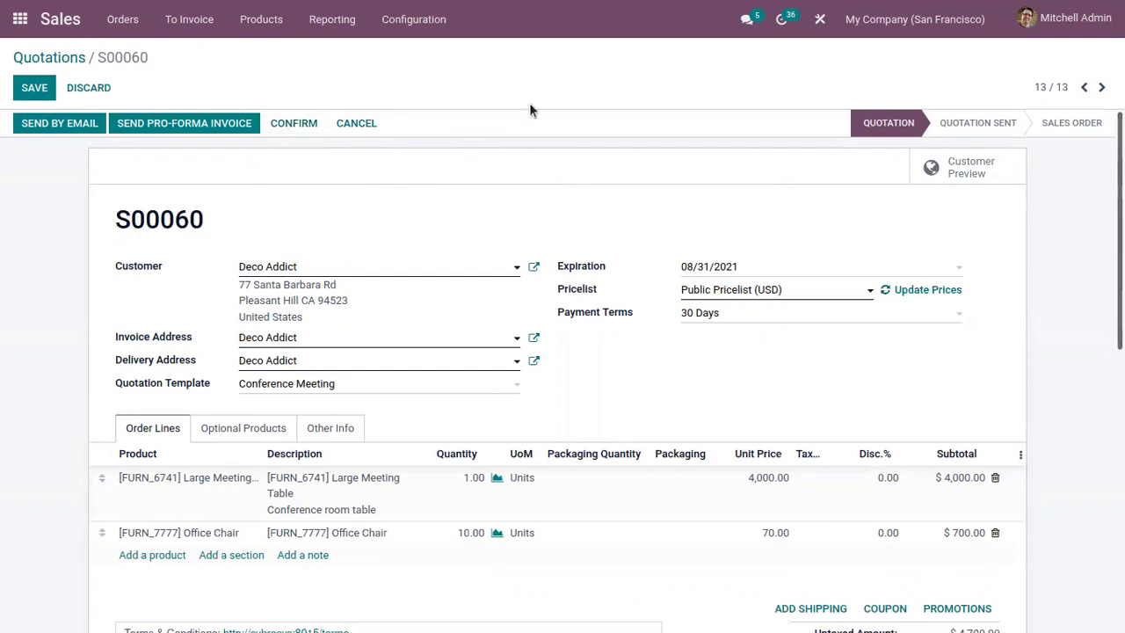
# Review the saved quotation's optional products, signature and payment settings, and order lines
pyautogui.click(294, 428)
pyautogui.click(321, 428)
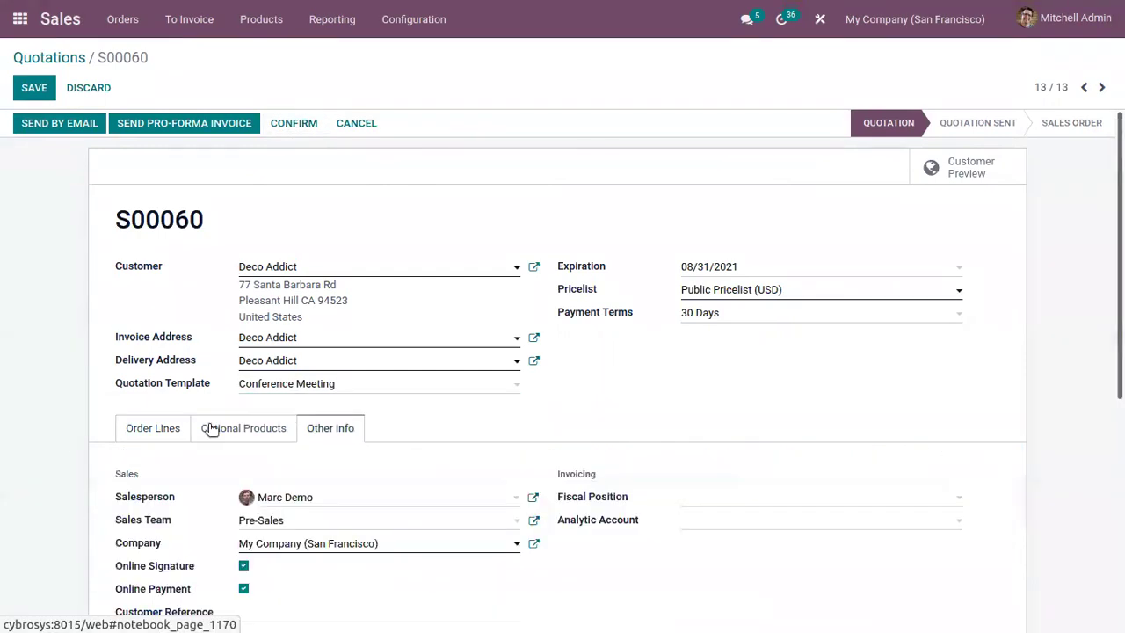
pyautogui.click(145, 428)
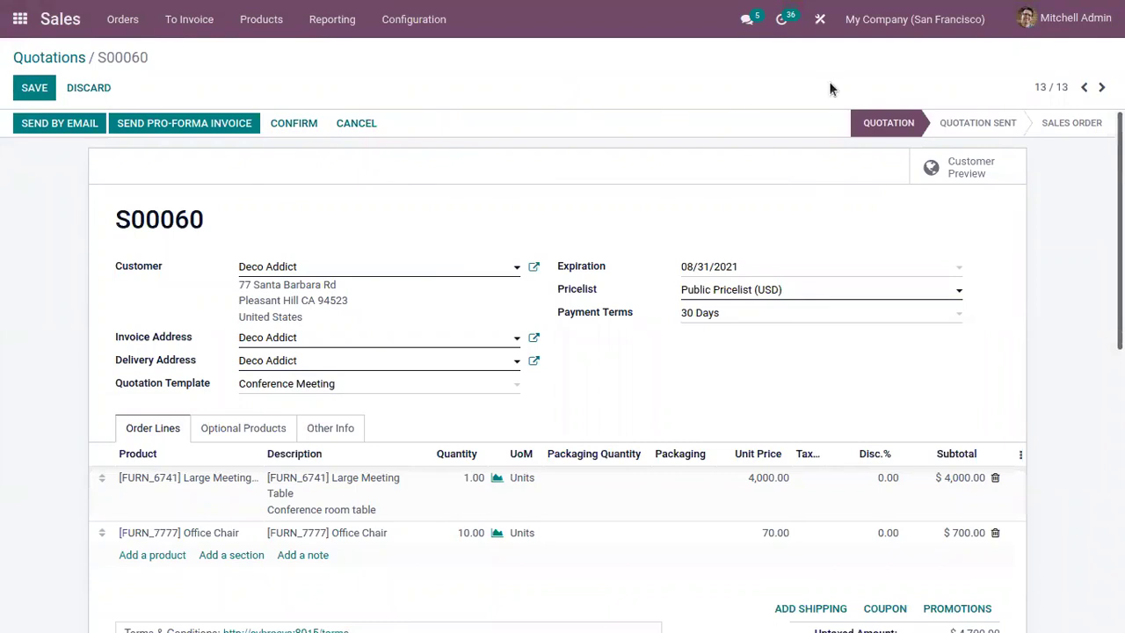